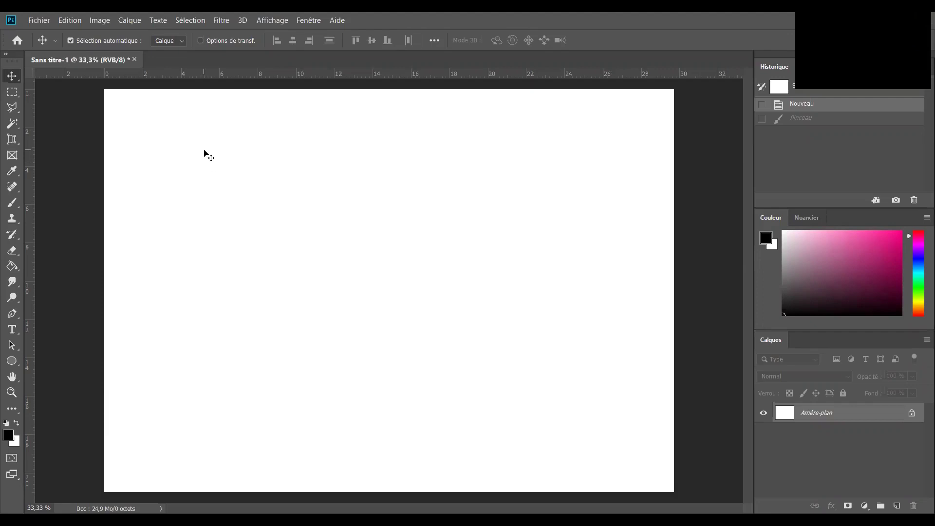
- Paint a zigzag and a near-vertical black test stroke with the Brush tool and undo both strokes
{"action": "left_click", "coordinate": [13, 204]}
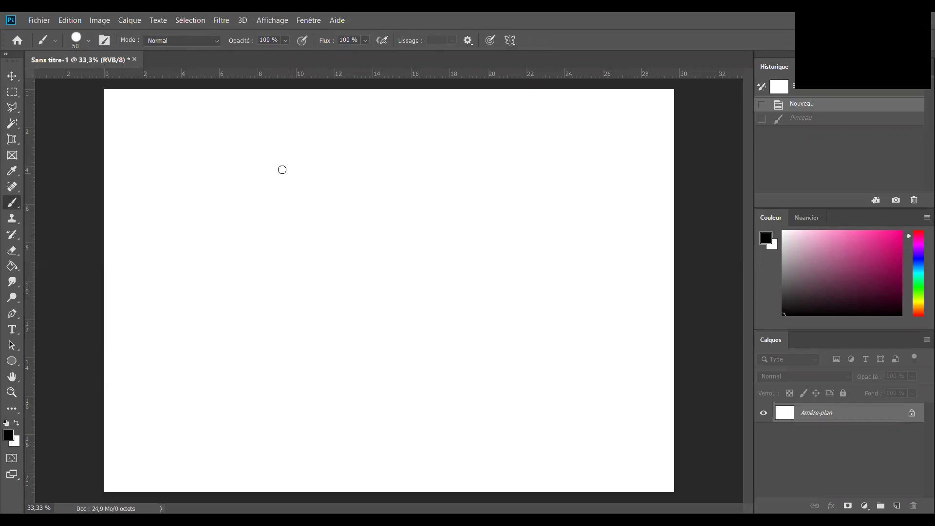
{"action": "left_click_drag", "start_coordinate": [248, 156], "coordinate": [304, 277]}
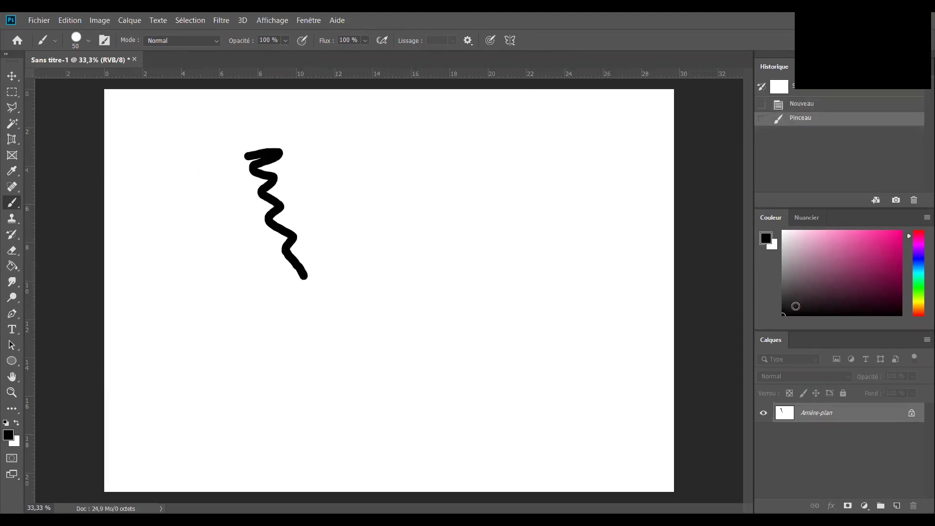
{"action": "left_click_drag", "start_coordinate": [326, 193], "coordinate": [346, 289]}
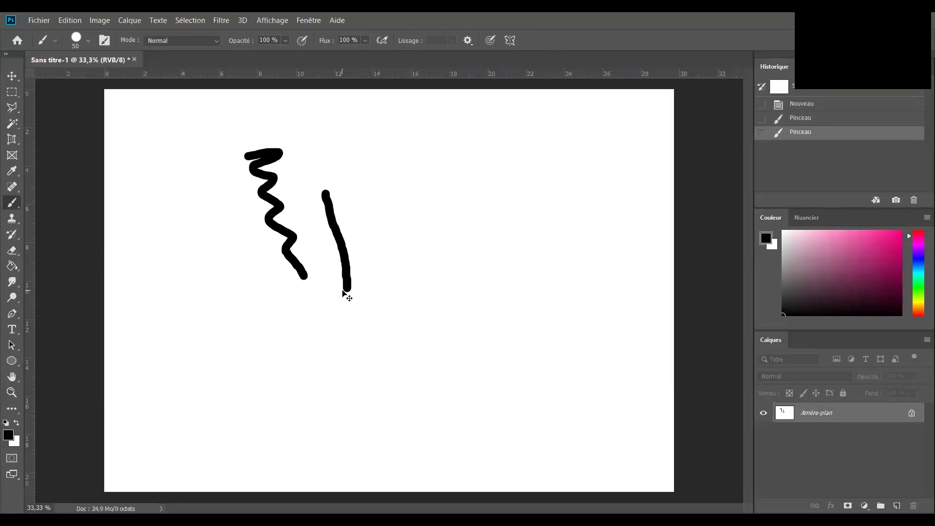
{"action": "key", "text": "ctrl+z"}
{"action": "key", "text": "ctrl+z"}
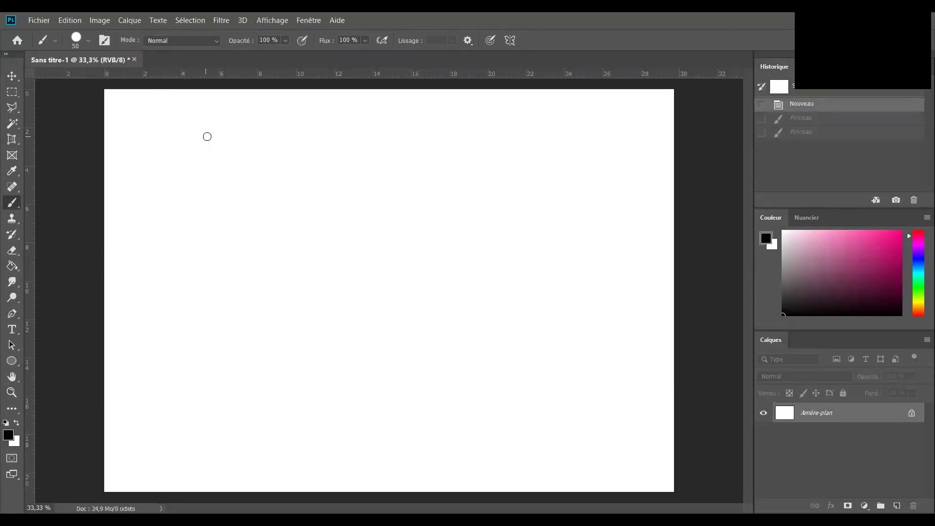
- Browse the brush presets, examining the brushes in the Formes générales folder
{"action": "left_click", "coordinate": [90, 42]}
{"action": "scroll", "coordinate": [107, 176], "scroll_direction": "down", "scroll_amount": 2}
{"action": "scroll", "coordinate": [107, 174], "scroll_direction": "up", "scroll_amount": 2}
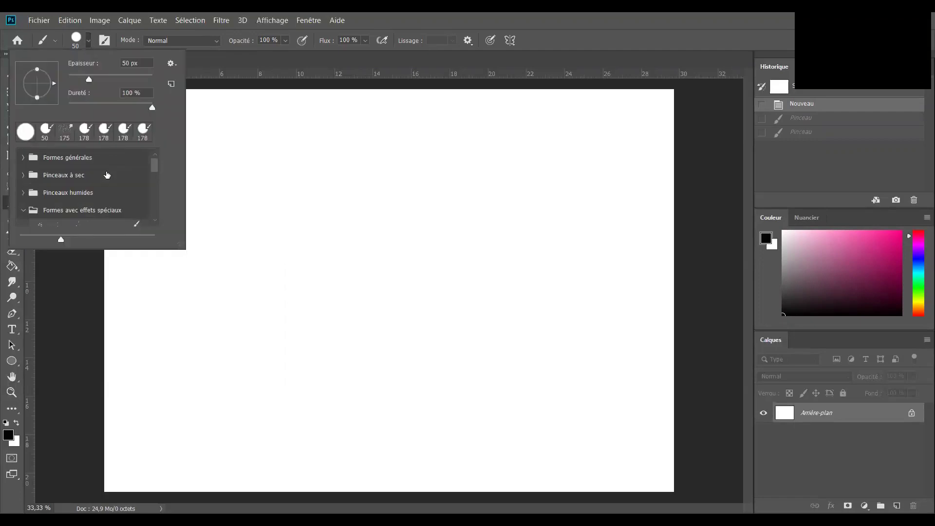
{"action": "left_click", "coordinate": [88, 42]}
{"action": "left_click", "coordinate": [89, 42]}
{"action": "left_click", "coordinate": [24, 157]}
{"action": "scroll", "coordinate": [80, 188], "scroll_direction": "down", "scroll_amount": 3}
{"action": "scroll", "coordinate": [83, 185], "scroll_direction": "down", "scroll_amount": 6}
{"action": "scroll", "coordinate": [83, 185], "scroll_direction": "down", "scroll_amount": 3}
{"action": "scroll", "coordinate": [83, 185], "scroll_direction": "up", "scroll_amount": 5}
{"action": "scroll", "coordinate": [59, 187], "scroll_direction": "down", "scroll_amount": 2}
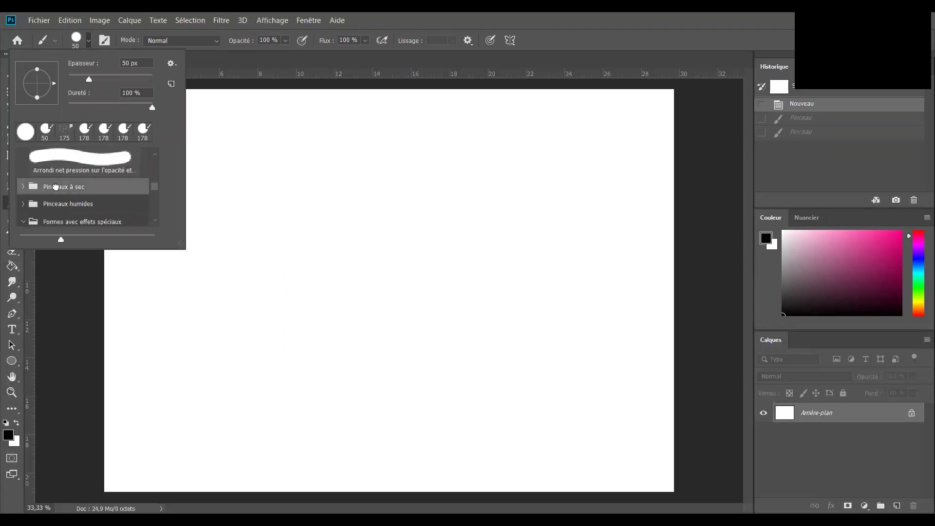
- Choose the 25 px KYLE Fusain ultimate brush from Pinceaux à sec and paint two short black strokes
{"action": "left_click", "coordinate": [23, 189]}
{"action": "scroll", "coordinate": [68, 185], "scroll_direction": "down", "scroll_amount": 3}
{"action": "left_click", "coordinate": [67, 180]}
{"action": "left_click", "coordinate": [353, 182]}
{"action": "left_click_drag", "start_coordinate": [354, 182], "coordinate": [354, 183]}
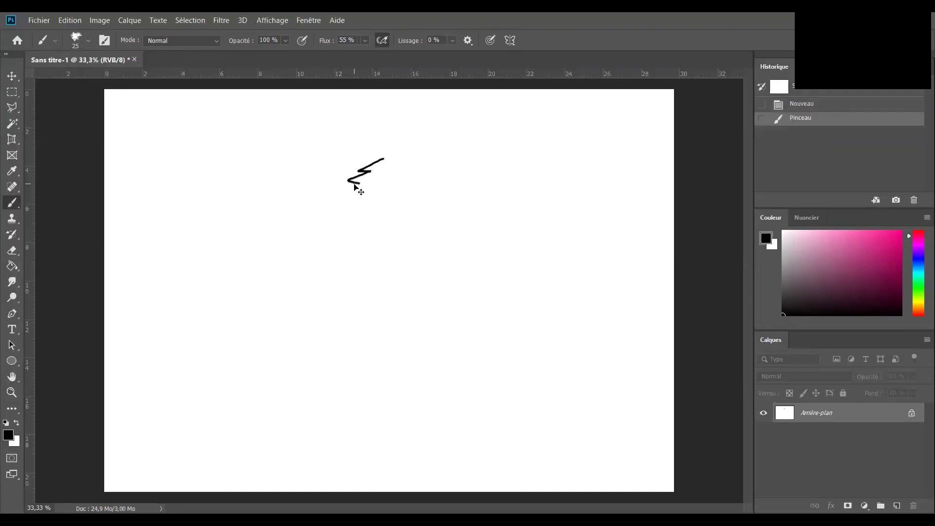
{"action": "key", "text": "ctrl+plus"}
{"action": "key", "text": "ctrl+plus"}
{"action": "scroll", "coordinate": [353, 175], "scroll_direction": "up", "scroll_amount": 5}
{"action": "mouse_move", "coordinate": [388, 159]}
{"action": "left_mouse_down"}
{"action": "mouse_move", "coordinate": [392, 185]}
{"action": "mouse_move", "coordinate": [375, 218]}
{"action": "left_mouse_up"}
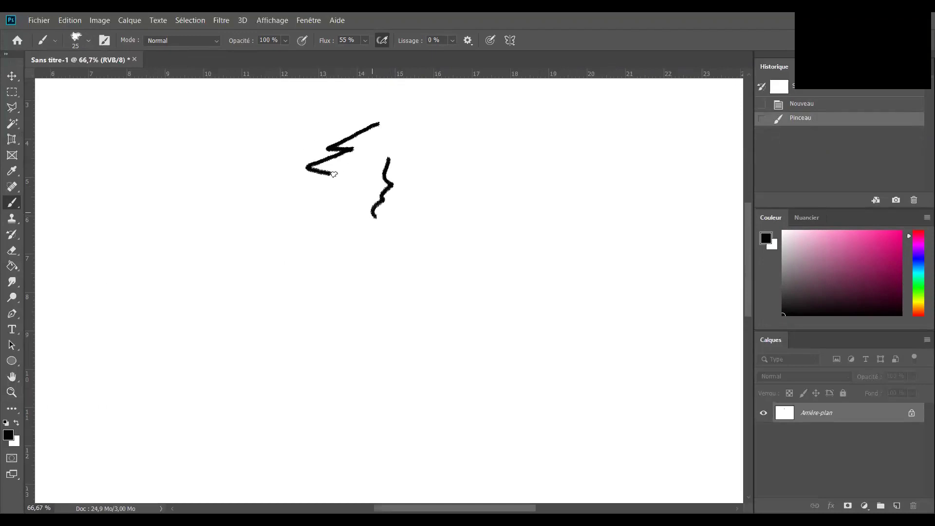
- Choose the 60 px "Les couleurs pastel à profusion" brush and paint two grainy strokes below the charcoal ones
{"action": "left_click", "coordinate": [86, 40]}
{"action": "scroll", "coordinate": [80, 194], "scroll_direction": "down", "scroll_amount": 1}
{"action": "left_click", "coordinate": [80, 202]}
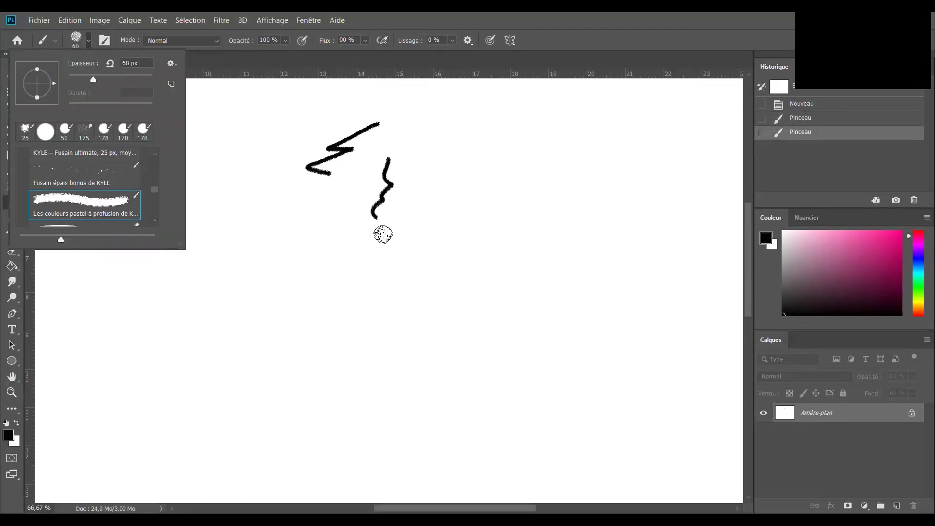
{"action": "left_click_drag", "start_coordinate": [383, 234], "coordinate": [356, 319]}
{"action": "left_click_drag", "start_coordinate": [453, 319], "coordinate": [455, 383]}
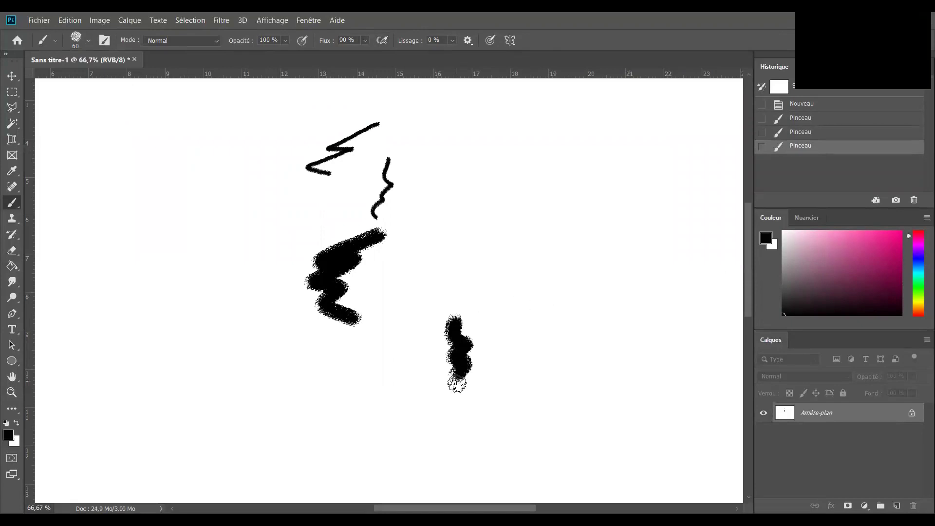
- Undo the four charcoal and pastel test strokes so the canvas is blank
{"action": "key", "text": "ctrl+z"}
{"action": "key", "text": "ctrl+z"}
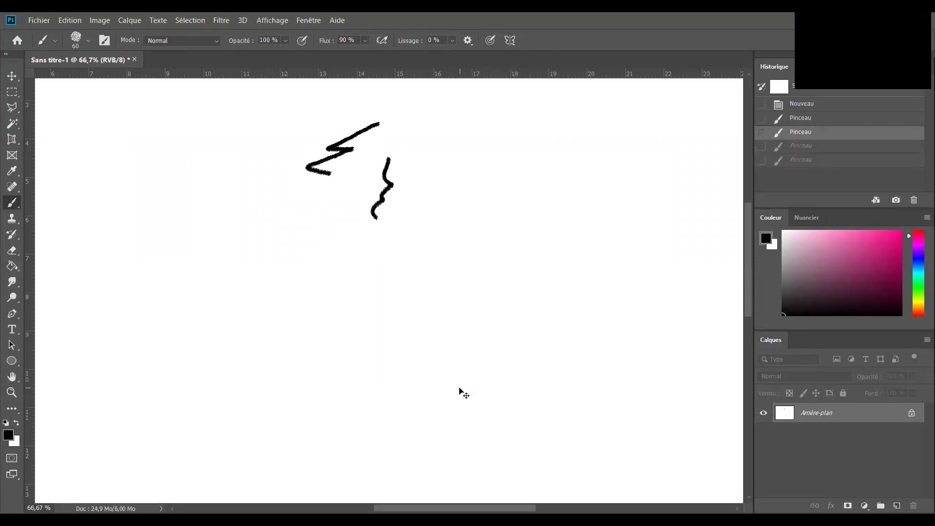
{"action": "key", "text": "ctrl+z"}
{"action": "key", "text": "ctrl+z"}
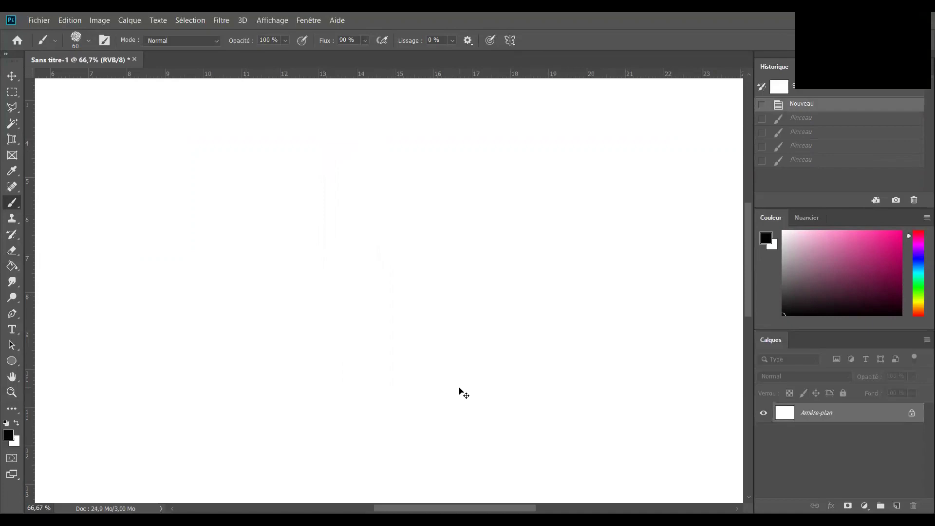
{"action": "key", "text": "ctrl+minus"}
{"action": "key", "text": "ctrl+minus"}
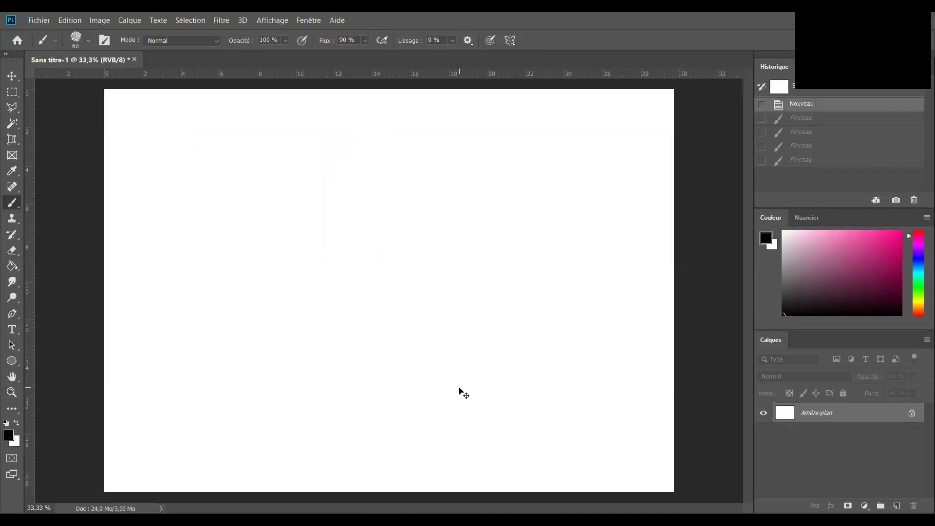
- Choose the Arrondi net brush from Formes générales, enlarge its size and paint a thick wavy black stroke
{"action": "left_click", "coordinate": [89, 41]}
{"action": "scroll", "coordinate": [74, 193], "scroll_direction": "up", "scroll_amount": 5}
{"action": "scroll", "coordinate": [74, 193], "scroll_direction": "up", "scroll_amount": 5}
{"action": "left_click", "coordinate": [76, 207]}
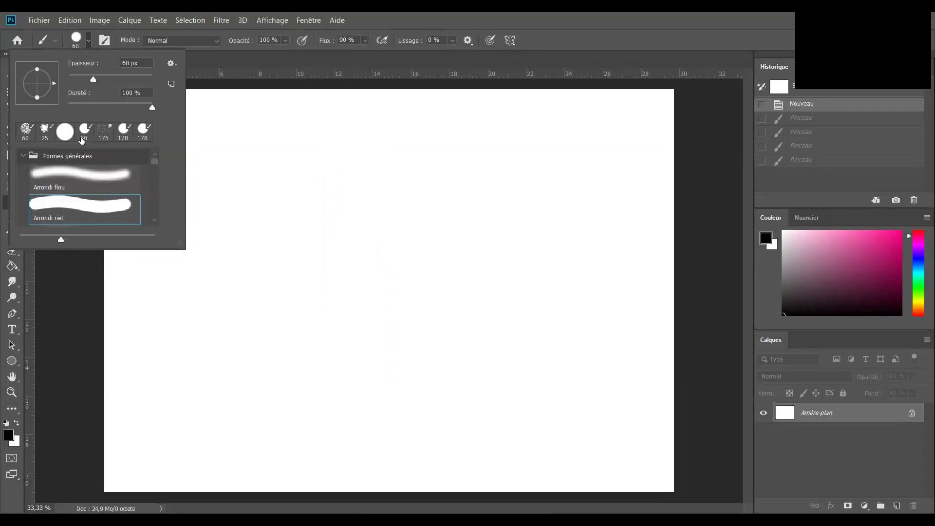
{"action": "left_click", "coordinate": [93, 81]}
{"action": "left_click_drag", "start_coordinate": [97, 81], "coordinate": [150, 82]}
{"action": "left_click", "coordinate": [132, 80]}
{"action": "left_click_drag", "start_coordinate": [345, 184], "coordinate": [217, 288]}
- Set the brush size to 23 px and paint a thin line beside the thick stroke
{"action": "left_click", "coordinate": [84, 43]}
{"action": "type", "text": "23"}
{"action": "key", "text": "Return"}
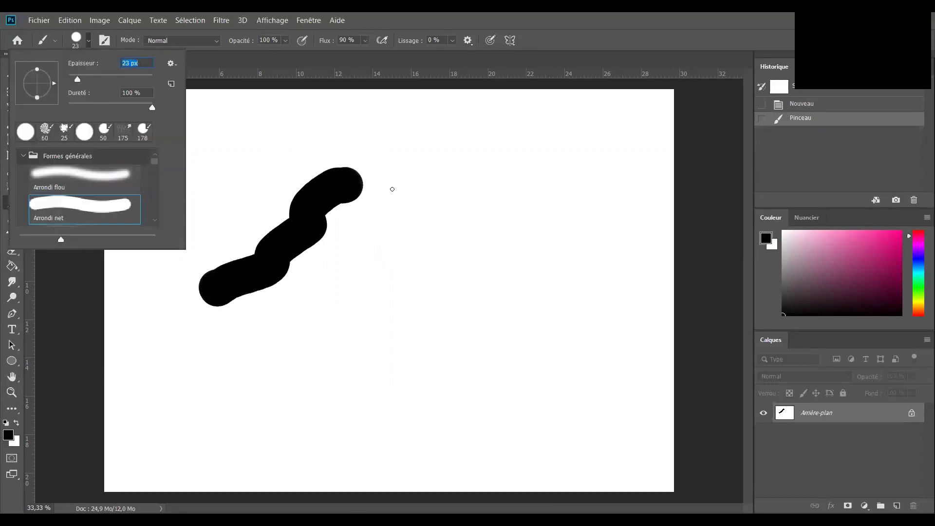
{"action": "left_click_drag", "start_coordinate": [392, 189], "coordinate": [324, 315]}
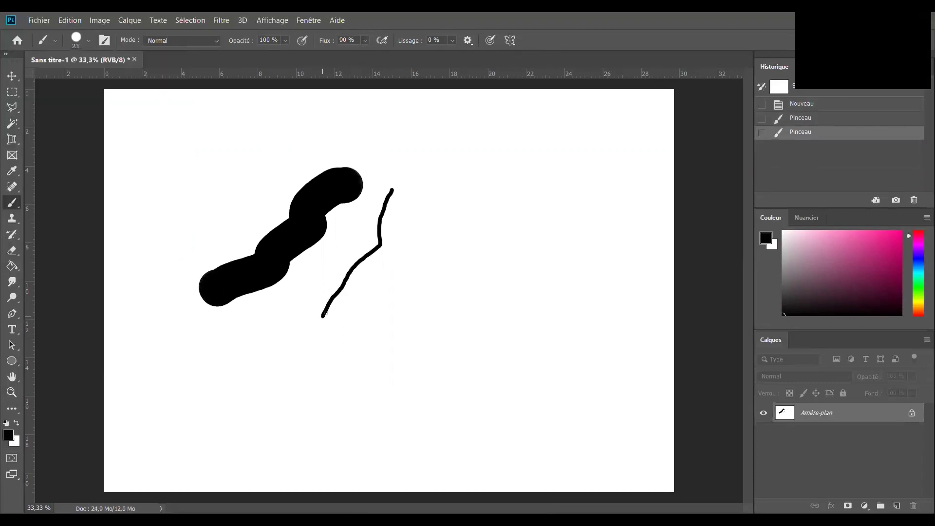
- Set the brush to 87 px with the lowest hardness and paint a soft-edged hooked stroke beside the thin line
{"action": "left_click", "coordinate": [89, 44]}
{"action": "left_click_drag", "start_coordinate": [78, 81], "coordinate": [92, 82]}
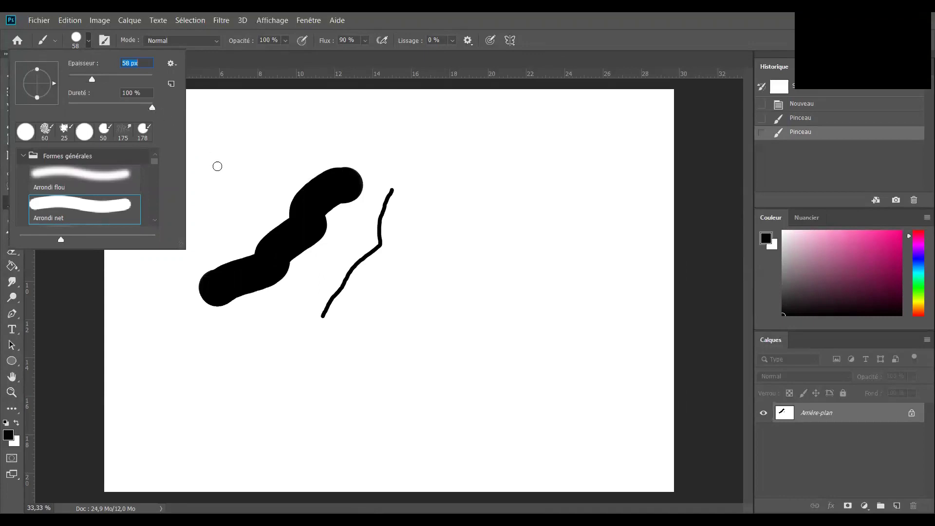
{"action": "left_click_drag", "start_coordinate": [150, 106], "coordinate": [49, 109]}
{"action": "left_click", "coordinate": [105, 79]}
{"action": "mouse_move", "coordinate": [435, 148]}
{"action": "left_mouse_down"}
{"action": "mouse_move", "coordinate": [389, 305]}
{"action": "mouse_move", "coordinate": [411, 311]}
{"action": "mouse_move", "coordinate": [445, 242]}
{"action": "left_mouse_up"}
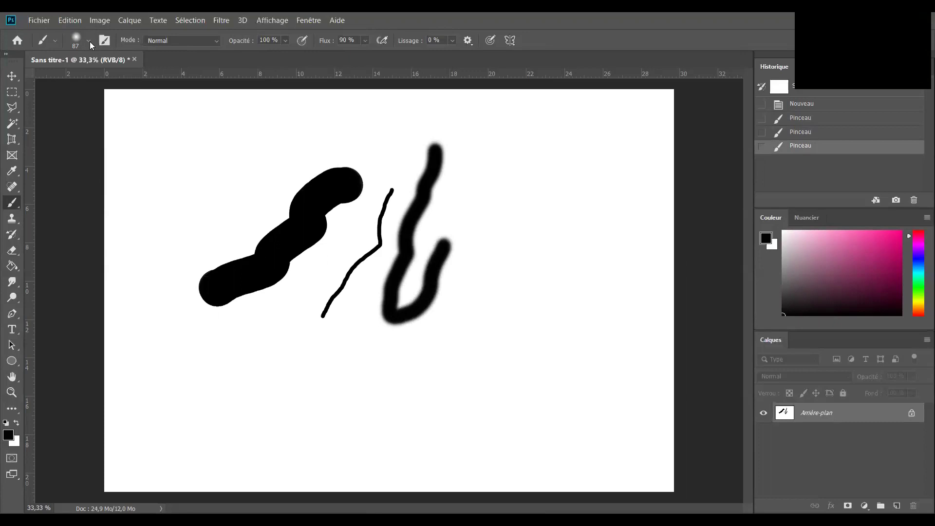
- Undo the three test strokes and set the brush hardness to 100 %
{"action": "key", "text": "ctrl+z"}
{"action": "key", "text": "ctrl+z"}
{"action": "key", "text": "ctrl+z"}
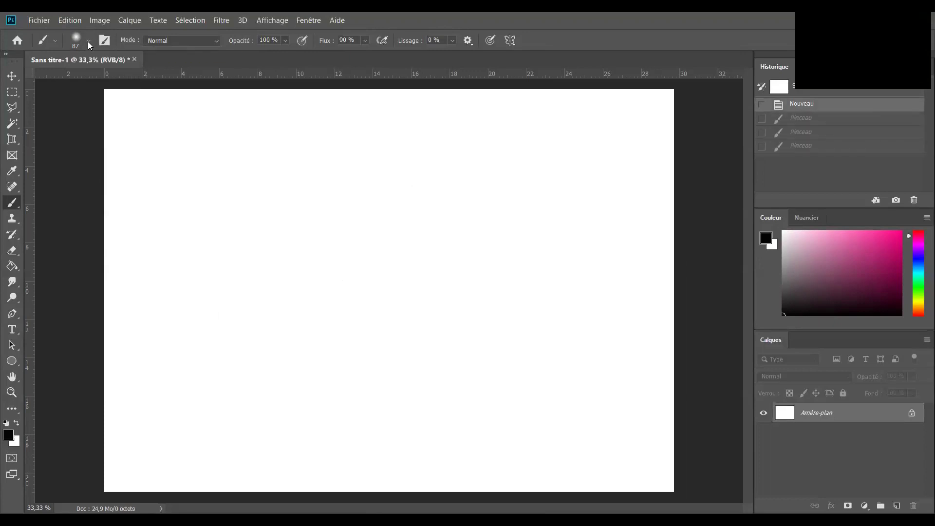
{"action": "left_click", "coordinate": [88, 41]}
{"action": "mouse_move", "coordinate": [73, 103]}
{"action": "left_mouse_down"}
{"action": "mouse_move", "coordinate": [197, 114]}
{"action": "mouse_move", "coordinate": [171, 107]}
{"action": "left_mouse_up"}
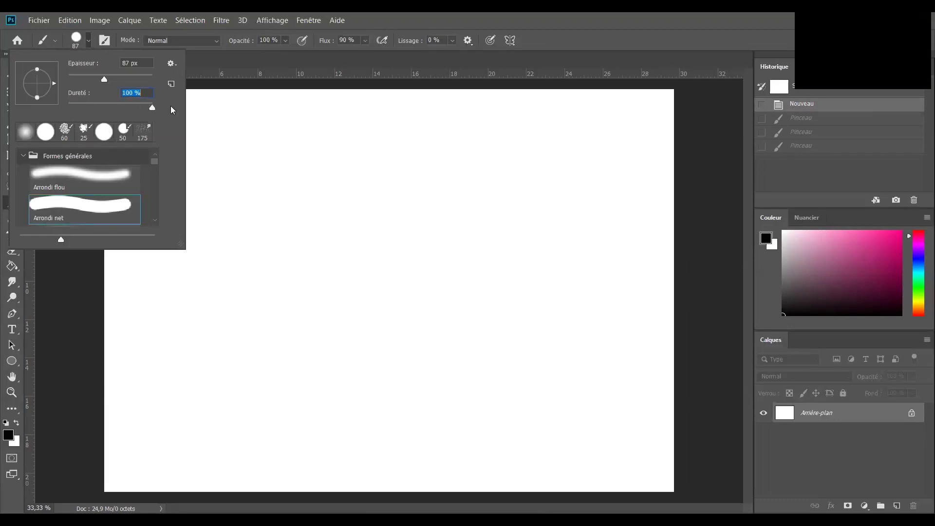
- Pick a saturated pink foreground colour and paint a vertical zigzag on the canvas
{"action": "left_click", "coordinate": [229, 46]}
{"action": "left_click", "coordinate": [216, 42]}
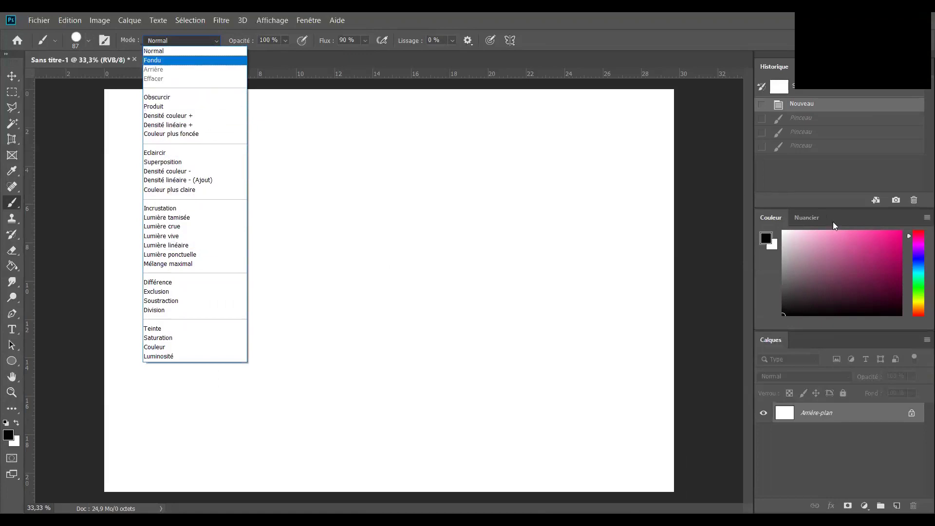
{"action": "left_click", "coordinate": [899, 250]}
{"action": "left_click", "coordinate": [899, 231]}
{"action": "left_click", "coordinate": [270, 163]}
{"action": "left_click_drag", "start_coordinate": [273, 163], "coordinate": [254, 312]}
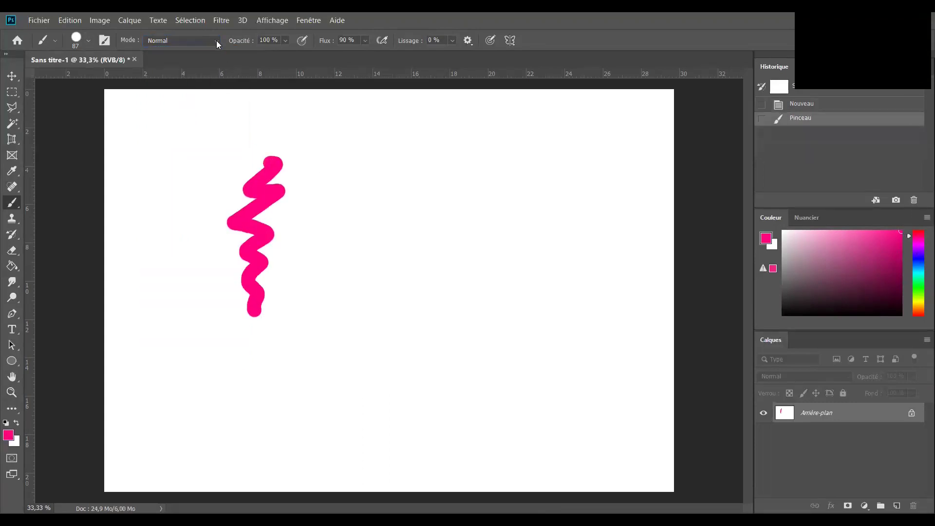
- Set the brush mode to Eclaircir, pick a blue foreground colour and paint over the upper pink zigzag
{"action": "left_click", "coordinate": [214, 41]}
{"action": "left_click", "coordinate": [191, 151]}
{"action": "left_click", "coordinate": [920, 262]}
{"action": "left_click", "coordinate": [891, 245]}
{"action": "mouse_move", "coordinate": [276, 199]}
{"action": "left_mouse_down"}
{"action": "mouse_move", "coordinate": [246, 215]}
{"action": "mouse_move", "coordinate": [261, 181]}
{"action": "mouse_move", "coordinate": [256, 155]}
{"action": "mouse_move", "coordinate": [285, 151]}
{"action": "mouse_move", "coordinate": [238, 192]}
{"action": "mouse_move", "coordinate": [234, 219]}
{"action": "mouse_move", "coordinate": [267, 225]}
{"action": "mouse_move", "coordinate": [251, 232]}
{"action": "mouse_move", "coordinate": [253, 243]}
{"action": "mouse_move", "coordinate": [273, 234]}
{"action": "mouse_move", "coordinate": [240, 255]}
{"action": "mouse_move", "coordinate": [263, 265]}
{"action": "left_mouse_up"}
- Return the brush mode to Normal and reset the foreground and background colours to default black and white
{"action": "left_click", "coordinate": [218, 41]}
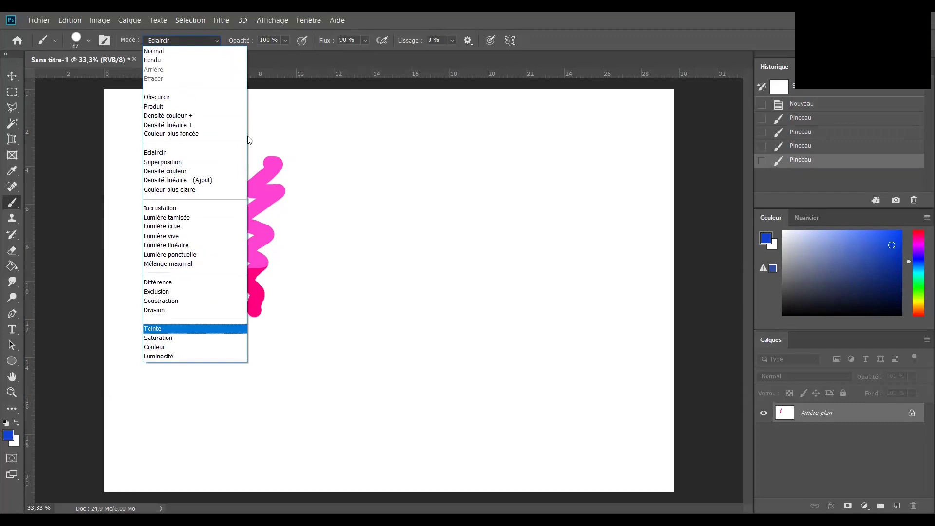
{"action": "left_click", "coordinate": [162, 52]}
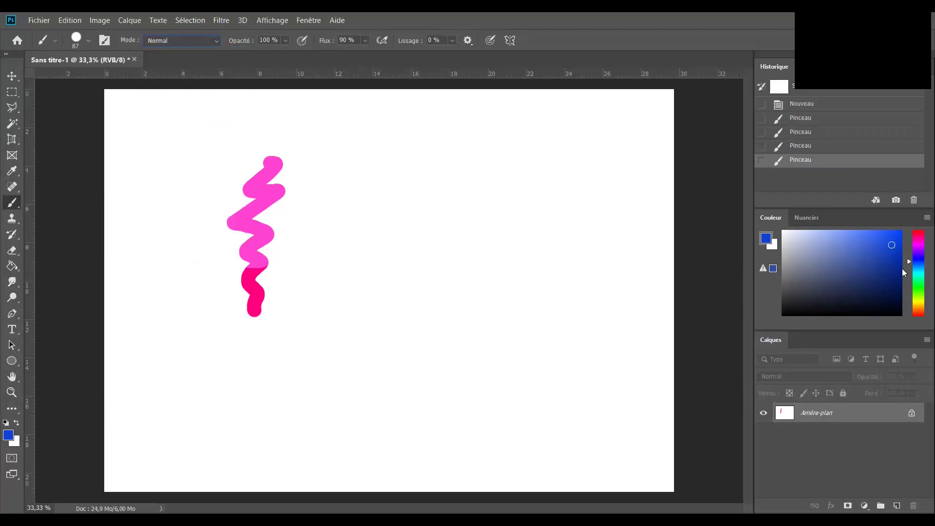
{"action": "key", "text": "d"}
- Undo the pink zigzag and the blue Eclaircir strokes painted over it
{"action": "key", "text": "ctrl+z"}
{"action": "key", "text": "ctrl+z"}
{"action": "key", "text": "ctrl+z"}
{"action": "key", "text": "ctrl+z"}
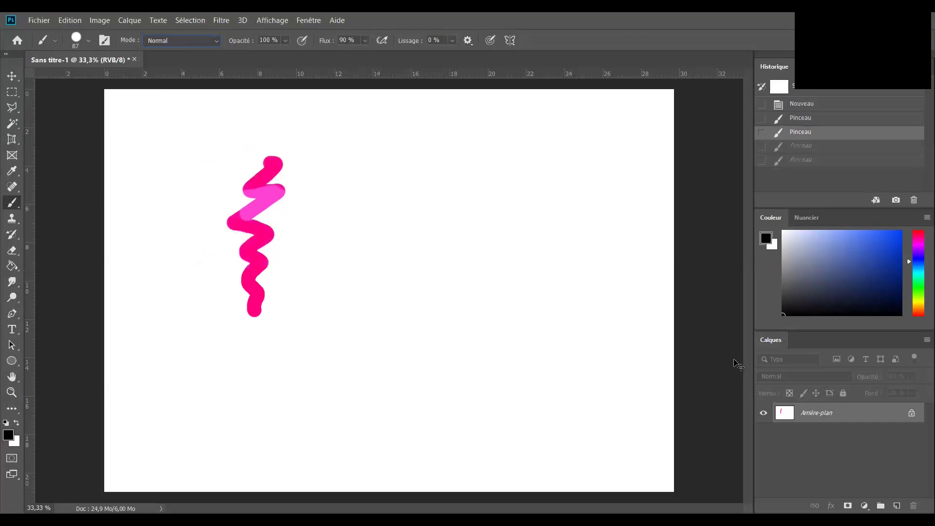
- Set the brush opacity to 18 % and paint several overlapping translucent black strokes near the canvas's upper edge
{"action": "left_click", "coordinate": [286, 41]}
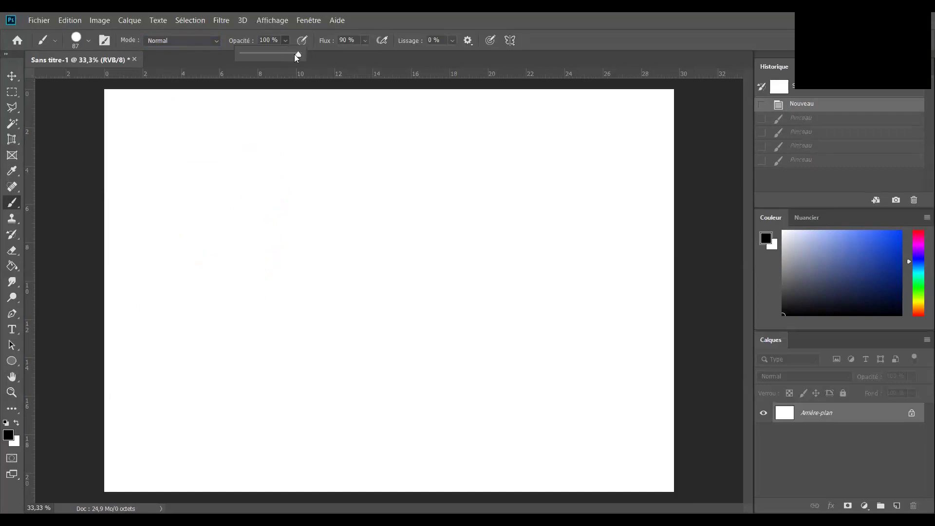
{"action": "left_click_drag", "start_coordinate": [298, 55], "coordinate": [252, 55]}
{"action": "mouse_move", "coordinate": [325, 134]}
{"action": "left_mouse_down"}
{"action": "mouse_move", "coordinate": [270, 166]}
{"action": "mouse_move", "coordinate": [288, 166]}
{"action": "mouse_move", "coordinate": [334, 134]}
{"action": "mouse_move", "coordinate": [282, 176]}
{"action": "mouse_move", "coordinate": [333, 147]}
{"action": "mouse_move", "coordinate": [298, 180]}
{"action": "mouse_move", "coordinate": [349, 182]}
{"action": "mouse_move", "coordinate": [251, 131]}
{"action": "left_mouse_up"}
{"action": "left_click_drag", "start_coordinate": [292, 110], "coordinate": [304, 209]}
{"action": "left_click_drag", "start_coordinate": [357, 151], "coordinate": [243, 167]}
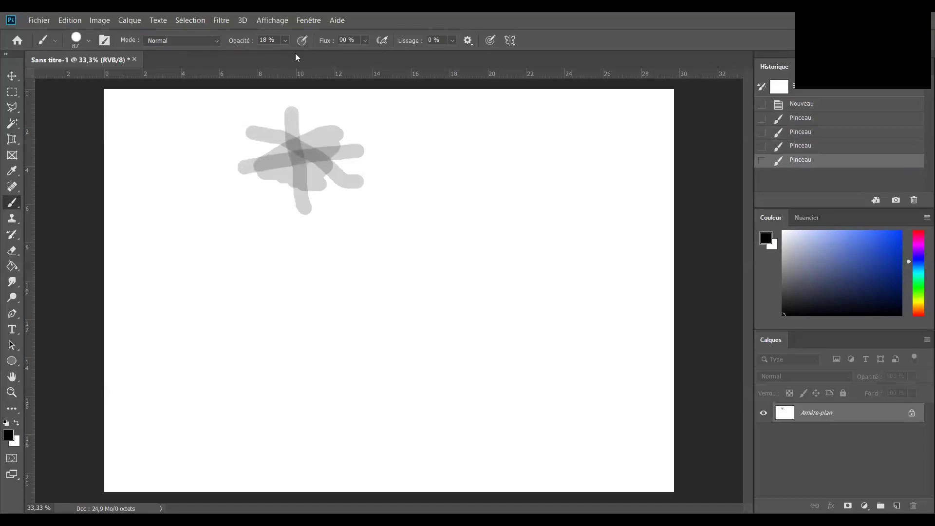
{"action": "left_click_drag", "start_coordinate": [329, 128], "coordinate": [289, 189]}
- Set the brush opacity to 100 % and paint a large freehand black circle beside the translucent strokes
{"action": "left_click", "coordinate": [285, 40]}
{"action": "left_click_drag", "start_coordinate": [287, 54], "coordinate": [367, 57]}
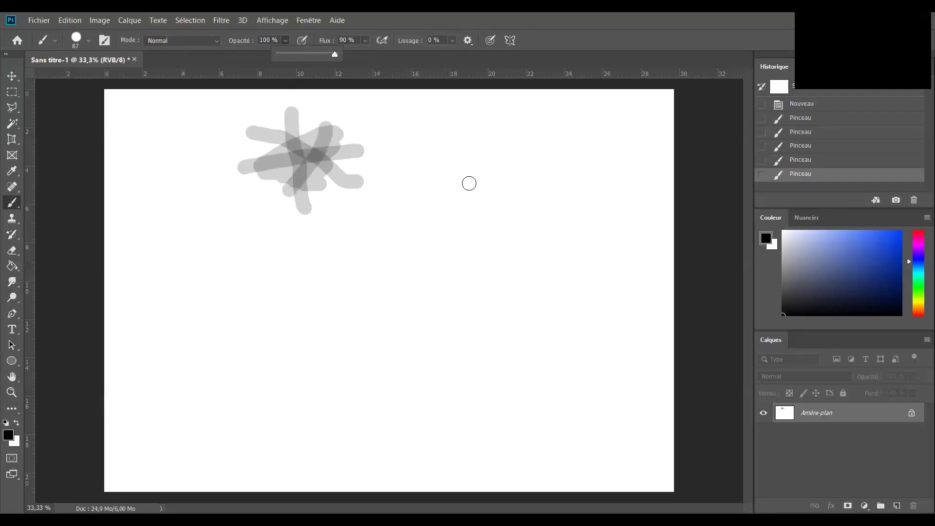
{"action": "mouse_move", "coordinate": [470, 182]}
{"action": "left_mouse_down"}
{"action": "mouse_move", "coordinate": [411, 243]}
{"action": "mouse_move", "coordinate": [420, 272]}
{"action": "mouse_move", "coordinate": [460, 293]}
{"action": "mouse_move", "coordinate": [505, 283]}
{"action": "mouse_move", "coordinate": [526, 240]}
{"action": "mouse_move", "coordinate": [527, 210]}
{"action": "mouse_move", "coordinate": [511, 190]}
{"action": "mouse_move", "coordinate": [472, 182]}
{"action": "left_mouse_up"}
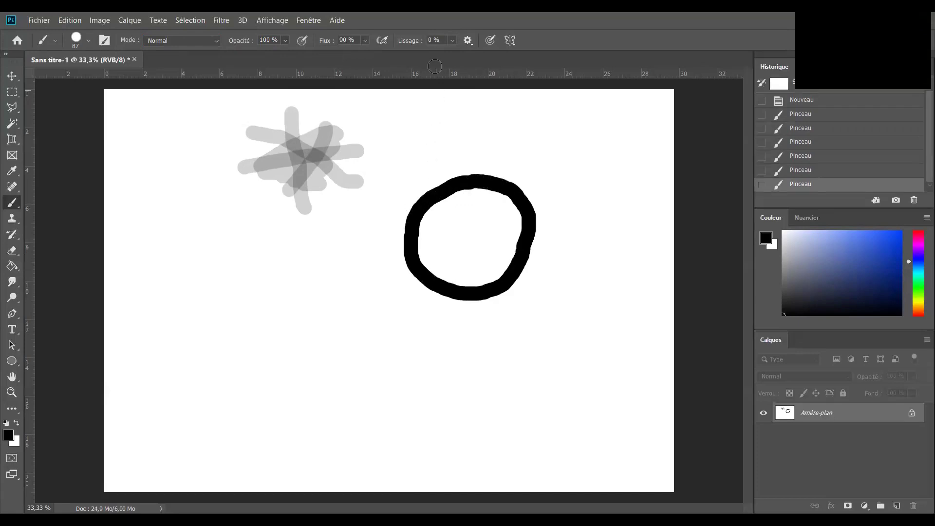
- Paint a smaller black circle with smoothing set to 100 %, and return the smoothing to 0 %
{"action": "left_click_drag", "start_coordinate": [452, 43], "coordinate": [510, 54]}
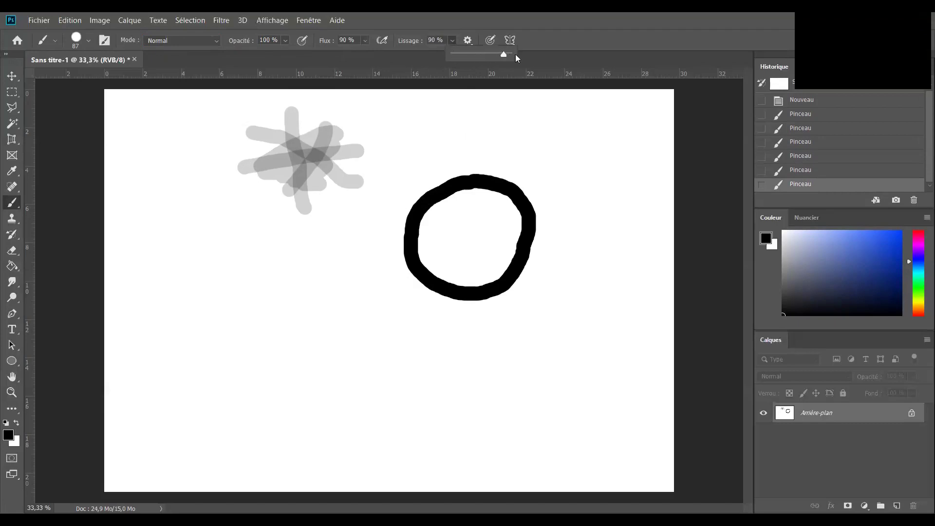
{"action": "mouse_move", "coordinate": [316, 241]}
{"action": "left_mouse_down"}
{"action": "mouse_move", "coordinate": [315, 315]}
{"action": "mouse_move", "coordinate": [351, 255]}
{"action": "mouse_move", "coordinate": [320, 238]}
{"action": "left_mouse_up"}
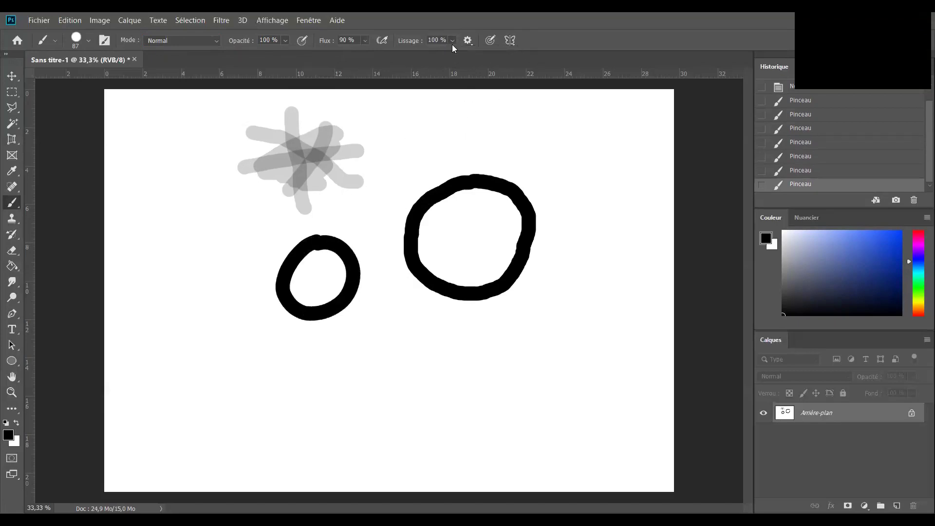
{"action": "left_click_drag", "start_coordinate": [452, 41], "coordinate": [406, 60]}
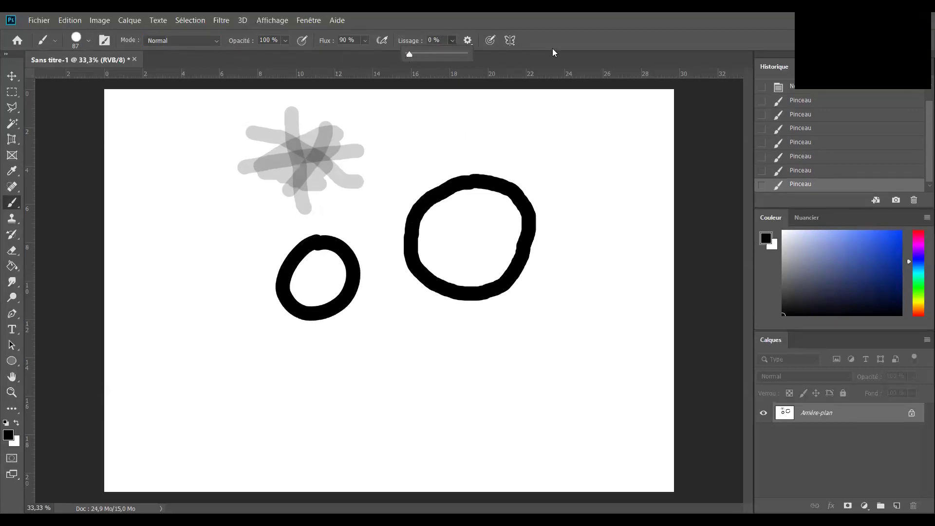
{"action": "left_click", "coordinate": [581, 61]}
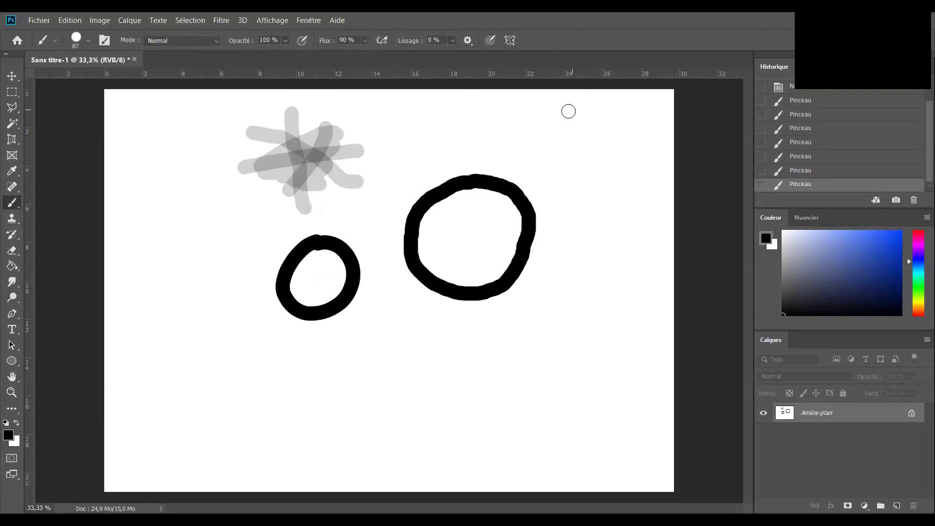
{"action": "left_click", "coordinate": [490, 45]}
{"action": "left_click", "coordinate": [301, 43]}
{"action": "left_click", "coordinate": [491, 46]}
- Undo all the translucent strokes and both black circles to clear the canvas
{"action": "key", "text": "ctrl+z"}
{"action": "key", "text": "ctrl+z"}
{"action": "key", "text": "ctrl+z"}
{"action": "key", "text": "ctrl+z"}
{"action": "key", "text": "ctrl+z"}
{"action": "key", "text": "ctrl+z"}
{"action": "key", "text": "ctrl+z"}
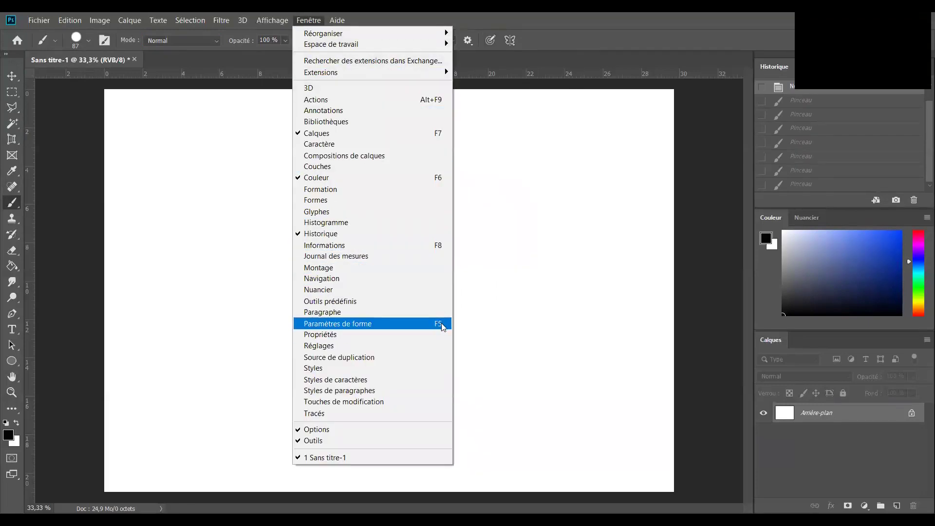
{"action": "left_click", "coordinate": [692, 315]}
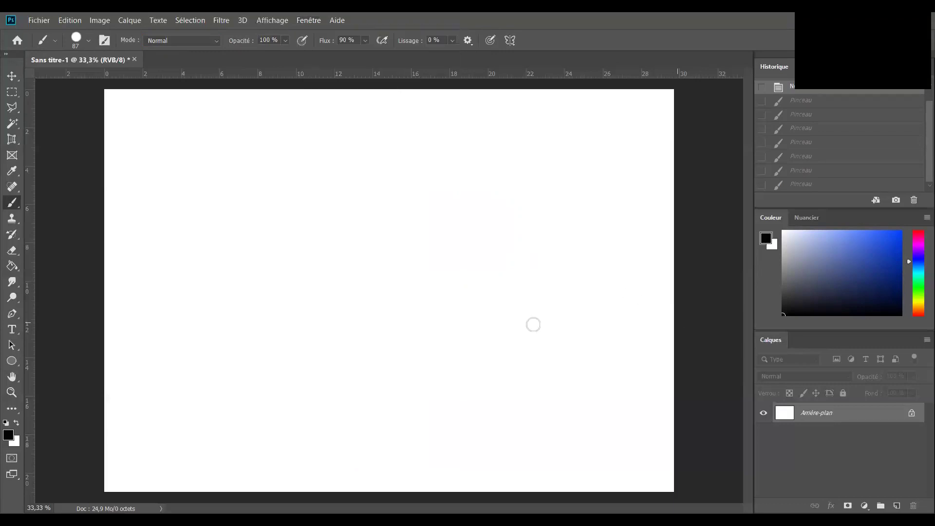
- Open the brush settings and browse the preset library of general, dry, wet and special-effects brushes
{"action": "key", "text": "F5"}
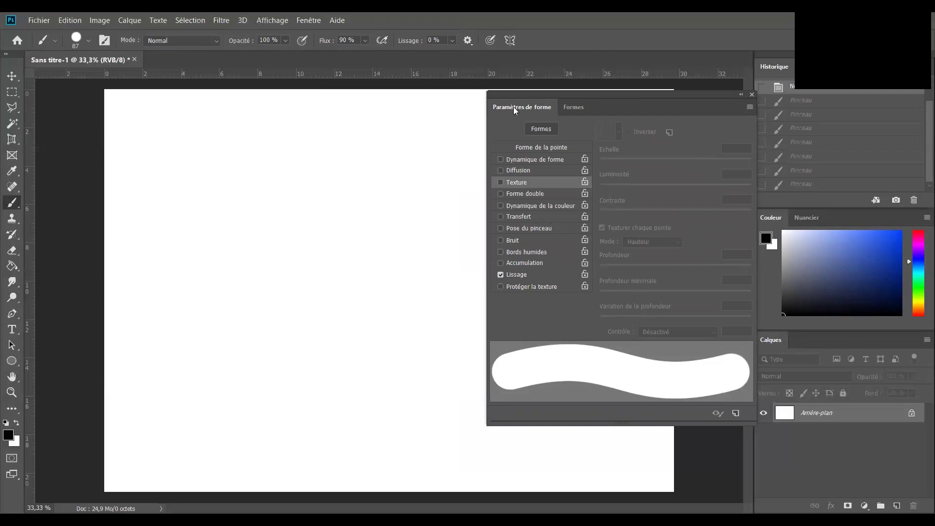
{"action": "left_click", "coordinate": [580, 109]}
{"action": "scroll", "coordinate": [617, 271], "scroll_direction": "down", "scroll_amount": 2}
{"action": "scroll", "coordinate": [618, 271], "scroll_direction": "down", "scroll_amount": 3}
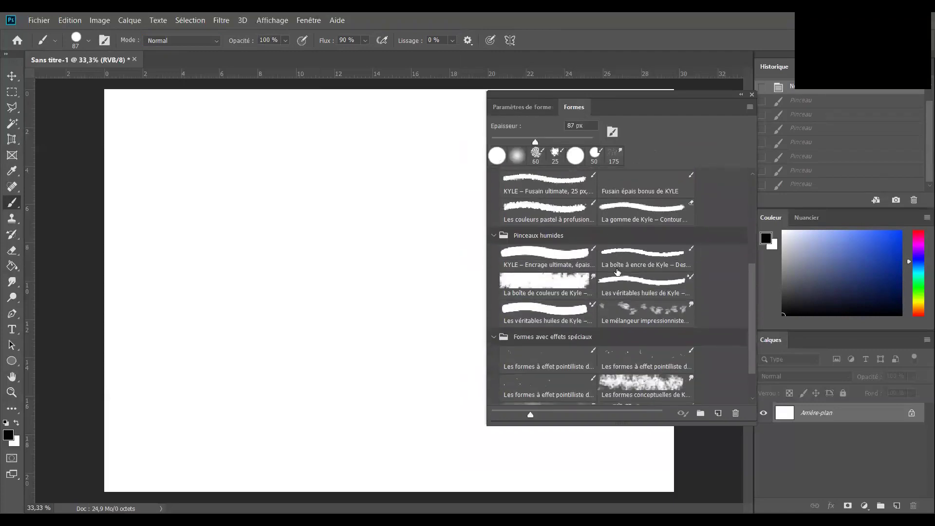
{"action": "scroll", "coordinate": [593, 343], "scroll_direction": "up", "scroll_amount": 4}
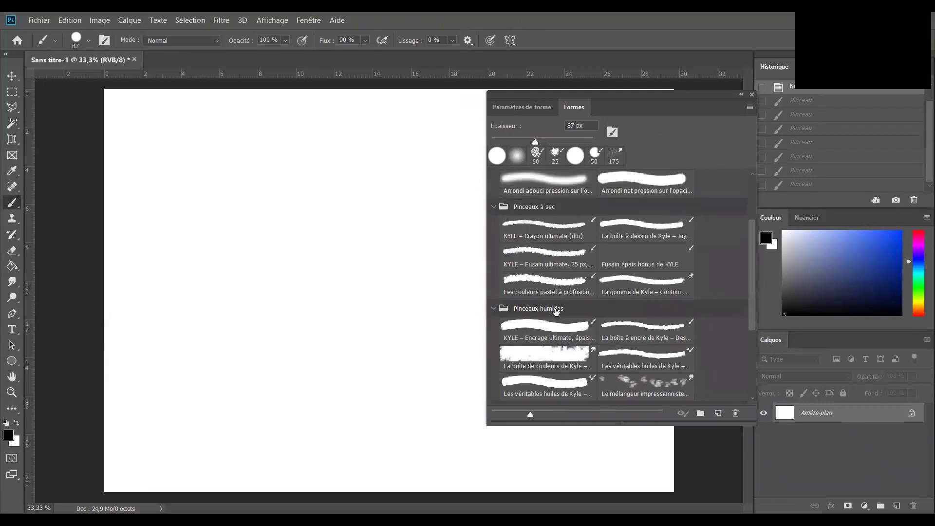
{"action": "scroll", "coordinate": [553, 299], "scroll_direction": "down", "scroll_amount": 2}
{"action": "scroll", "coordinate": [622, 183], "scroll_direction": "up", "scroll_amount": 4}
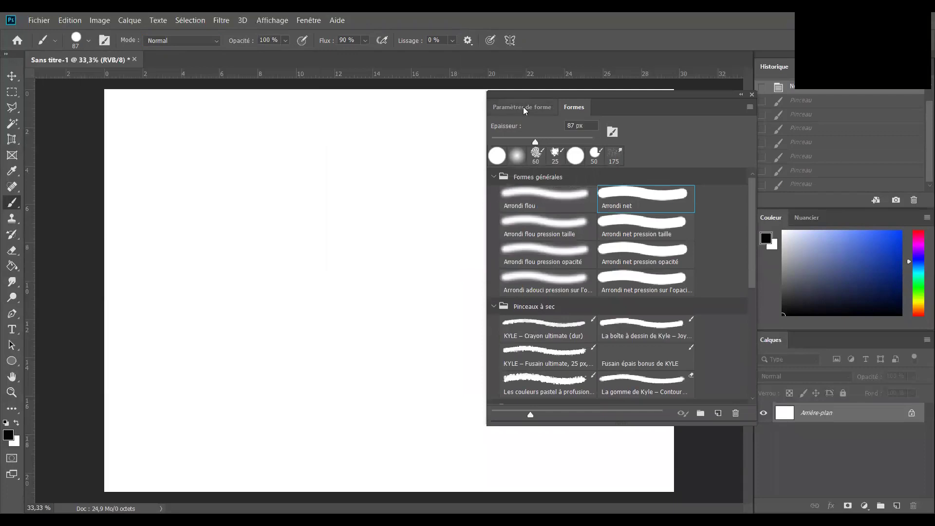
- Enable the Dynamique de forme, Diffusion and Texture options in the settings of the current brush
{"action": "left_click", "coordinate": [523, 108]}
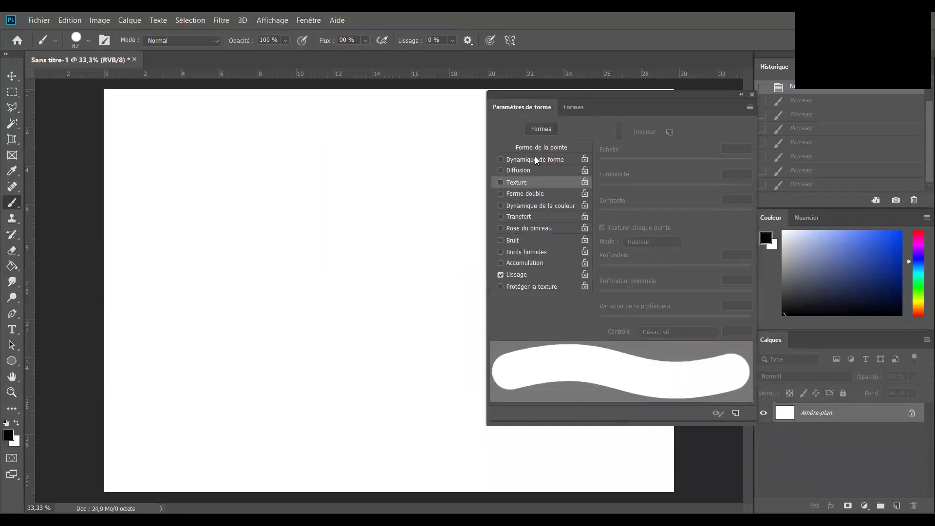
{"action": "left_click", "coordinate": [561, 160]}
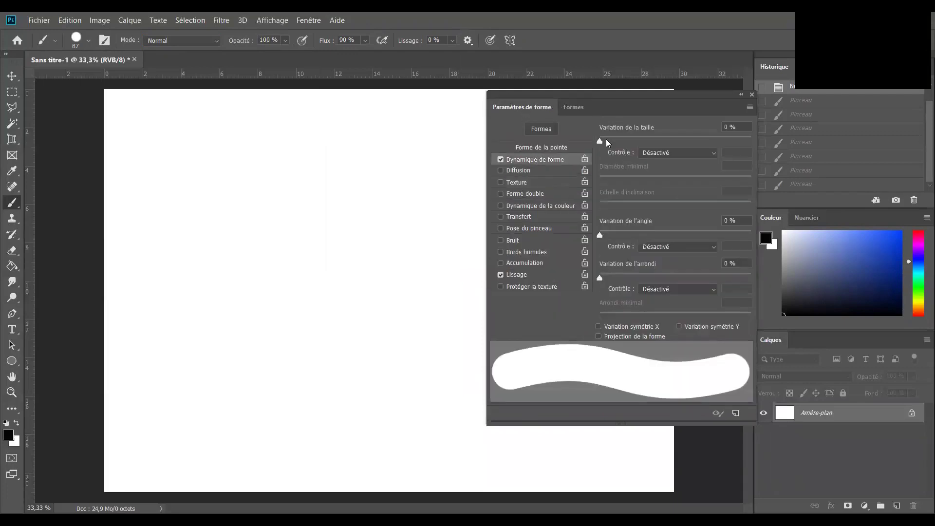
{"action": "mouse_move", "coordinate": [601, 142]}
{"action": "left_mouse_down"}
{"action": "mouse_move", "coordinate": [740, 149]}
{"action": "mouse_move", "coordinate": [599, 142]}
{"action": "left_mouse_up"}
{"action": "left_click", "coordinate": [524, 174]}
{"action": "left_click", "coordinate": [524, 182]}
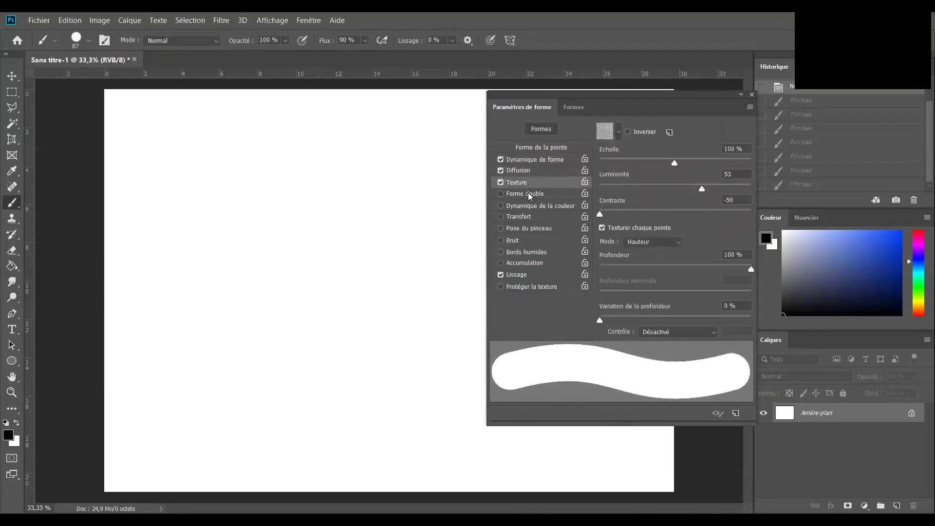
- Review the Texture and Diffusion options of the brush and disable both of them
{"action": "left_click", "coordinate": [528, 191]}
{"action": "left_click", "coordinate": [527, 183]}
{"action": "left_click", "coordinate": [526, 171]}
{"action": "left_click", "coordinate": [500, 170]}
{"action": "left_click", "coordinate": [501, 182]}
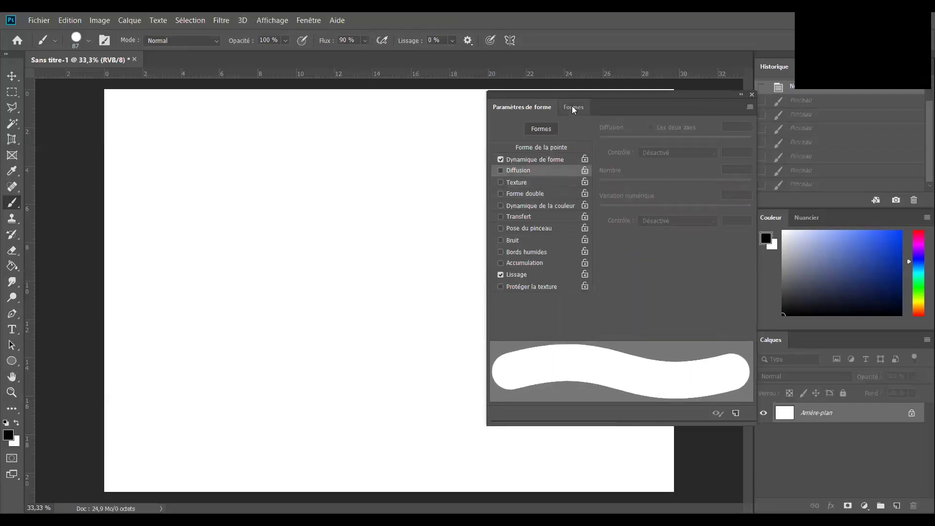
- Choose the Les trames de Kyle 38 brush preset, set its size to 158 px and paint a halftone patch in the canvas's upper half
{"action": "left_click", "coordinate": [573, 107]}
{"action": "scroll", "coordinate": [560, 288], "scroll_direction": "down", "scroll_amount": 5}
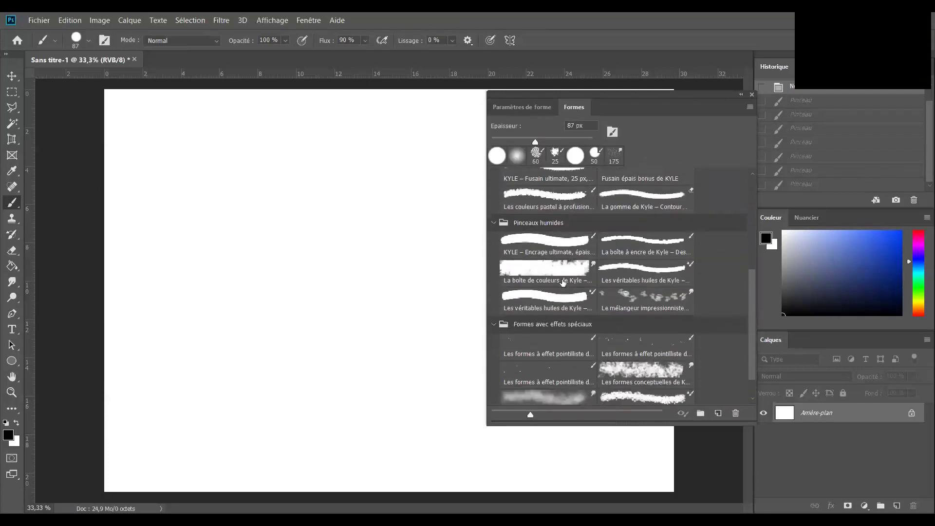
{"action": "scroll", "coordinate": [569, 302], "scroll_direction": "down", "scroll_amount": 2}
{"action": "left_click", "coordinate": [663, 397]}
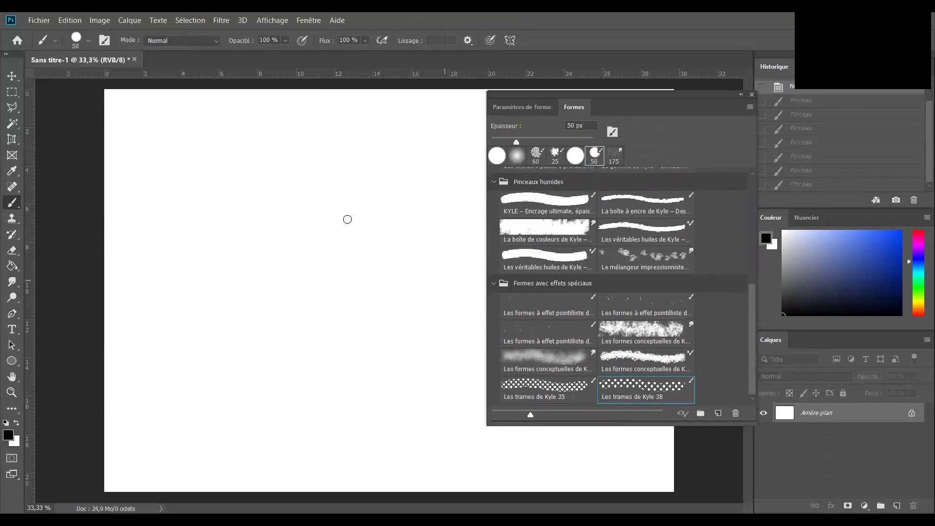
{"action": "left_click", "coordinate": [87, 38]}
{"action": "left_click_drag", "start_coordinate": [114, 78], "coordinate": [123, 79]}
{"action": "mouse_move", "coordinate": [307, 167]}
{"action": "left_mouse_down"}
{"action": "mouse_move", "coordinate": [286, 192]}
{"action": "mouse_move", "coordinate": [308, 200]}
{"action": "mouse_move", "coordinate": [302, 231]}
{"action": "left_mouse_up"}
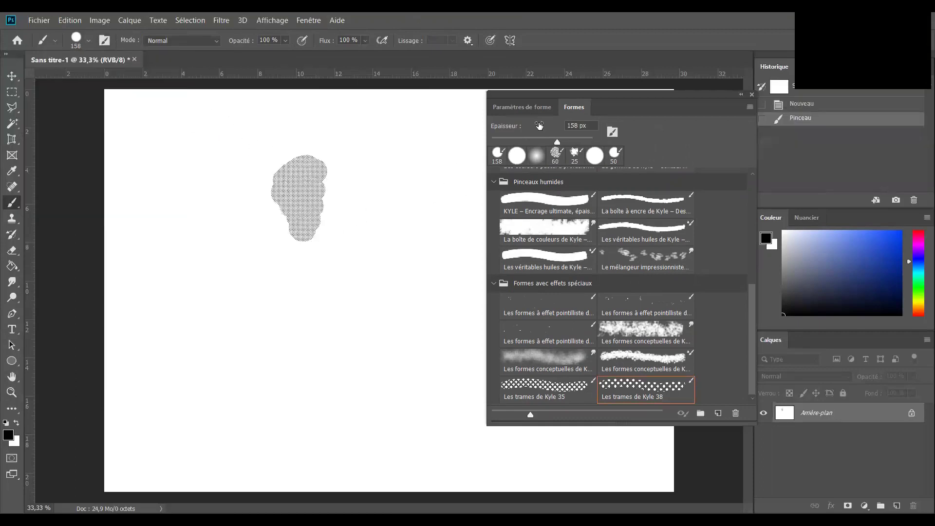
- With Dynamique de la couleur, Transfert, Pose du pinceau and Bruit enabled, set the texture scale to 355 % and paint a patch overlapping the first
{"action": "left_click", "coordinate": [535, 108]}
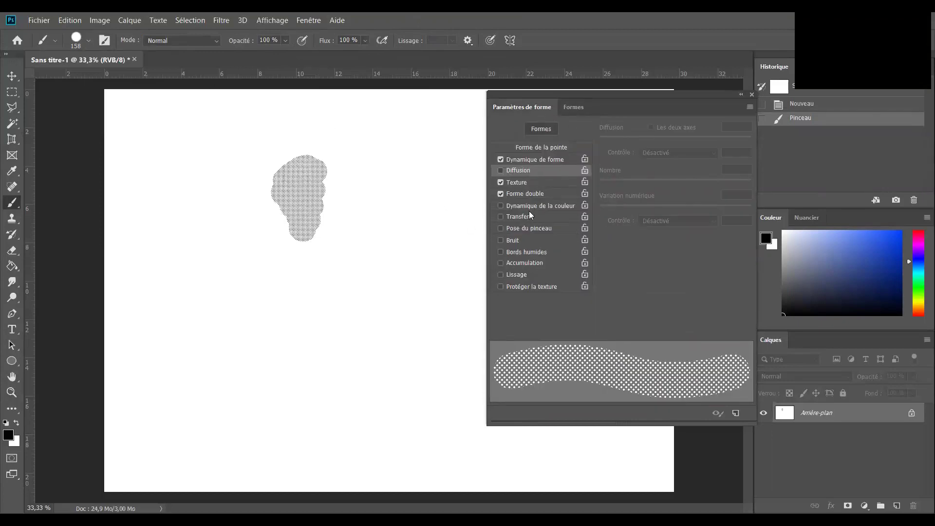
{"action": "left_click", "coordinate": [516, 182]}
{"action": "left_click_drag", "start_coordinate": [674, 164], "coordinate": [725, 168]}
{"action": "mouse_move", "coordinate": [370, 197]}
{"action": "left_mouse_down"}
{"action": "mouse_move", "coordinate": [261, 250]}
{"action": "mouse_move", "coordinate": [349, 203]}
{"action": "mouse_move", "coordinate": [278, 268]}
{"action": "mouse_move", "coordinate": [373, 229]}
{"action": "mouse_move", "coordinate": [363, 258]}
{"action": "mouse_move", "coordinate": [370, 255]}
{"action": "left_mouse_up"}
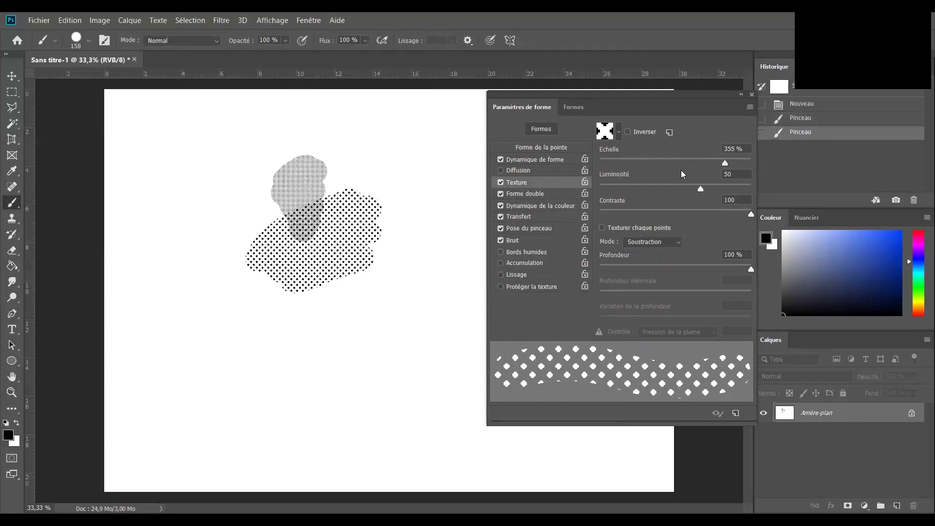
- Paint a coarse-dotted patch over the others at the maximum texture scale, and reduce the scale to 101 %
{"action": "left_click_drag", "start_coordinate": [729, 167], "coordinate": [762, 168]}
{"action": "mouse_move", "coordinate": [336, 150]}
{"action": "left_mouse_down"}
{"action": "mouse_move", "coordinate": [249, 200]}
{"action": "mouse_move", "coordinate": [385, 161]}
{"action": "mouse_move", "coordinate": [276, 202]}
{"action": "mouse_move", "coordinate": [340, 194]}
{"action": "mouse_move", "coordinate": [279, 223]}
{"action": "mouse_move", "coordinate": [364, 198]}
{"action": "mouse_move", "coordinate": [276, 252]}
{"action": "mouse_move", "coordinate": [329, 279]}
{"action": "left_mouse_up"}
{"action": "mouse_move", "coordinate": [753, 168]}
{"action": "left_mouse_down"}
{"action": "mouse_move", "coordinate": [625, 165]}
{"action": "mouse_move", "coordinate": [676, 174]}
{"action": "left_mouse_up"}
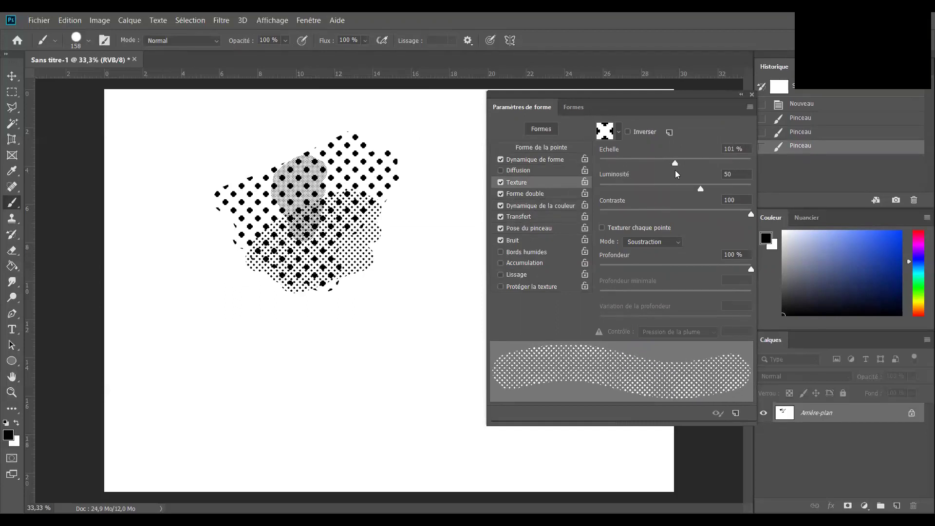
- Close the brush settings and undo the three halftone patches
{"action": "left_click", "coordinate": [752, 95]}
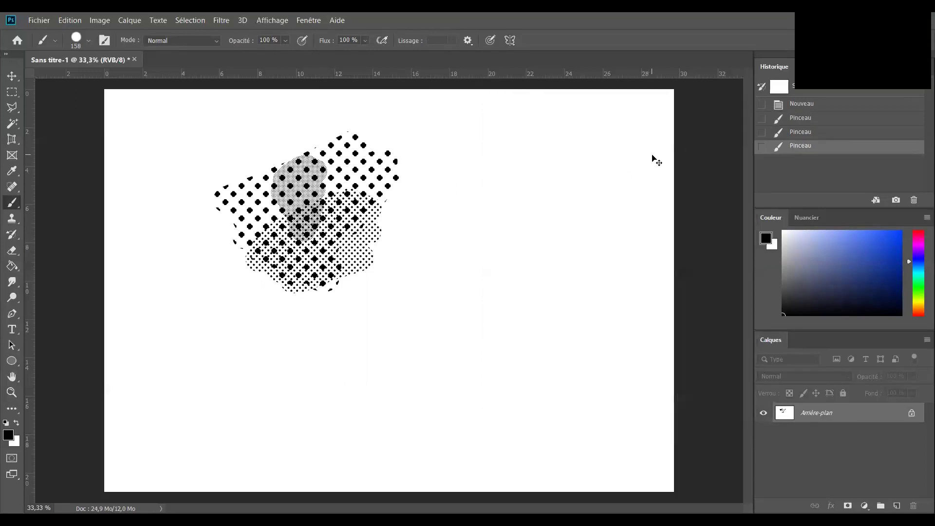
{"action": "key", "text": "ctrl+z"}
{"action": "key", "text": "ctrl+z"}
{"action": "key", "text": "ctrl+z"}
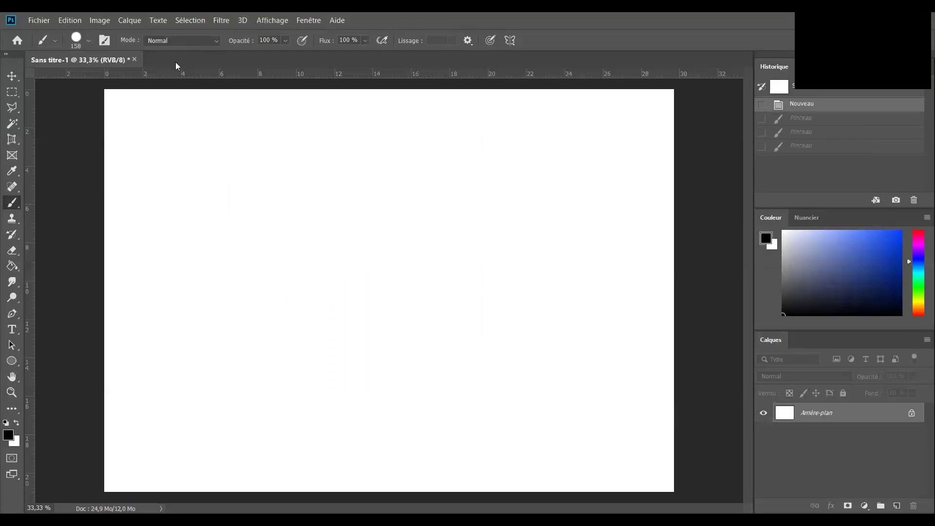
- Set the size of the Les trames de Kyle 38 brush to 117 px
{"action": "left_click", "coordinate": [89, 44]}
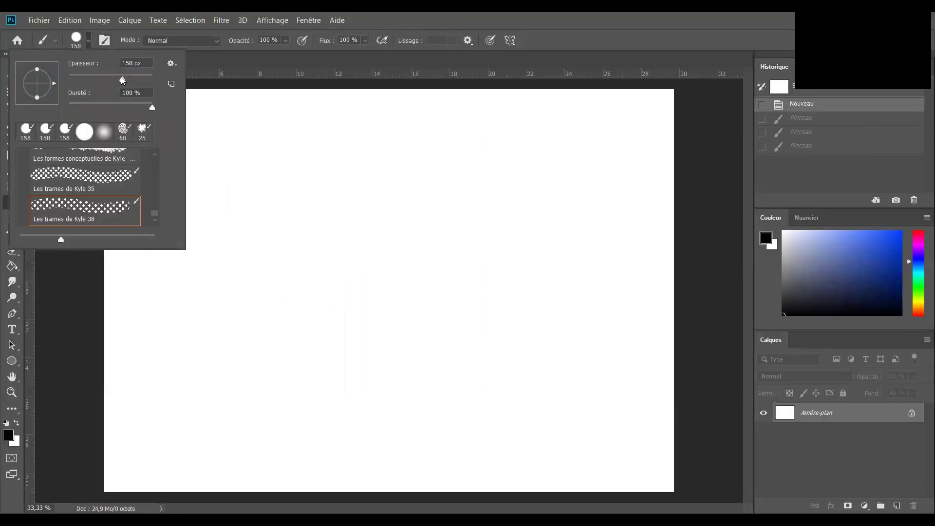
{"action": "mouse_move", "coordinate": [122, 78]}
{"action": "left_mouse_down"}
{"action": "mouse_move", "coordinate": [113, 81]}
{"action": "mouse_move", "coordinate": [123, 80]}
{"action": "left_mouse_up"}
{"action": "mouse_move", "coordinate": [121, 80]}
{"action": "left_mouse_down"}
{"action": "mouse_move", "coordinate": [95, 80]}
{"action": "mouse_move", "coordinate": [115, 80]}
{"action": "left_mouse_up"}
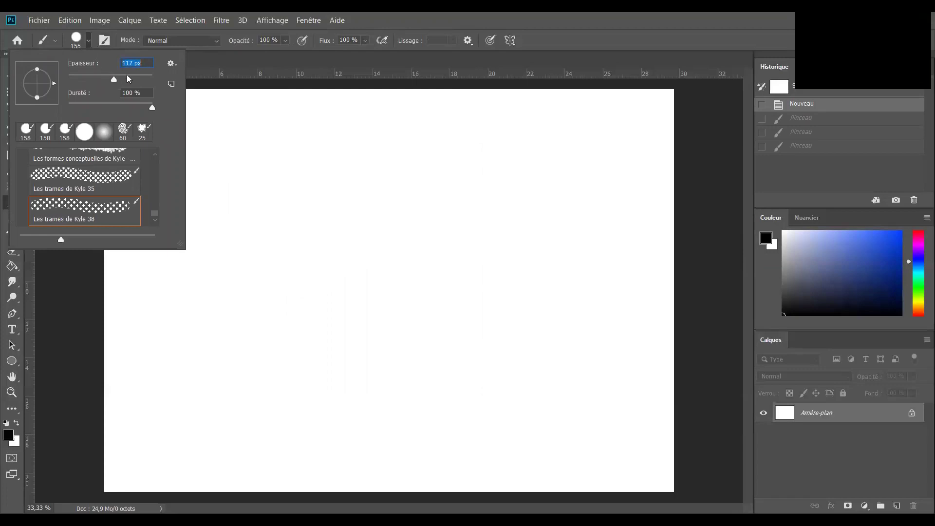
{"action": "left_click", "coordinate": [231, 66]}
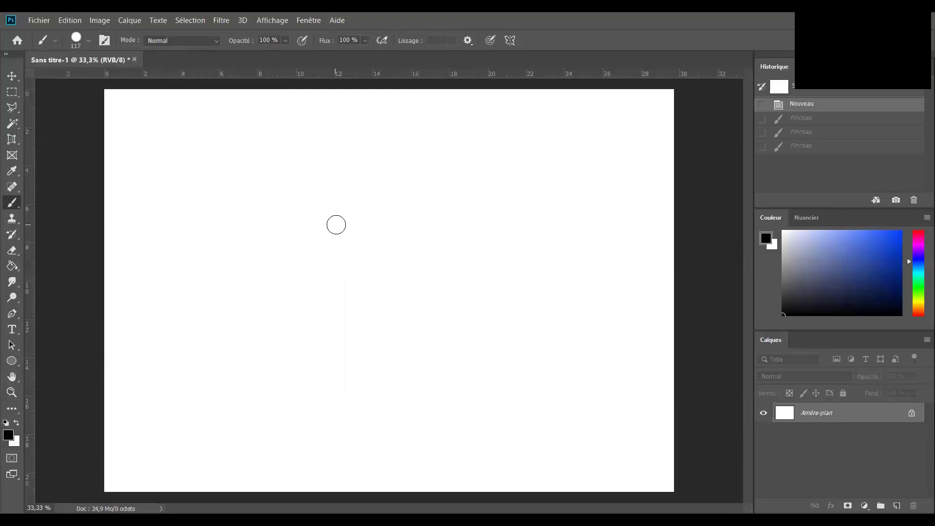
{"action": "mouse_move", "coordinate": [353, 272]}
{"action": "left_mouse_down"}
{"action": "mouse_move", "coordinate": [482, 279]}
{"action": "mouse_move", "coordinate": [366, 275]}
{"action": "mouse_move", "coordinate": [461, 277]}
{"action": "mouse_move", "coordinate": [393, 274]}
{"action": "mouse_move", "coordinate": [376, 145]}
{"action": "mouse_move", "coordinate": [355, 199]}
{"action": "mouse_move", "coordinate": [352, 253]}
{"action": "mouse_move", "coordinate": [498, 275]}
{"action": "mouse_move", "coordinate": [334, 270]}
{"action": "left_mouse_up"}
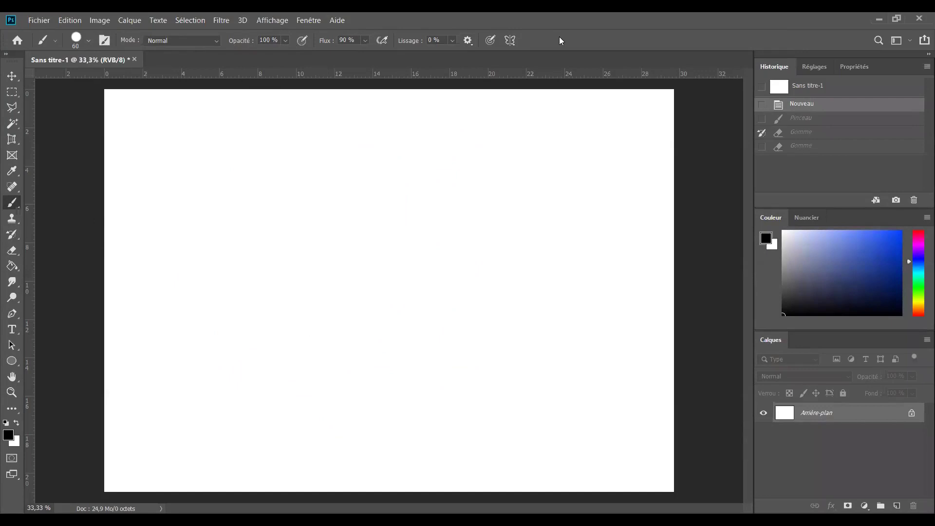
- Paint a black zigzag down the middle of the canvas and rub through its upper part with the Eraser tool
{"action": "mouse_move", "coordinate": [351, 176]}
{"action": "left_mouse_down"}
{"action": "mouse_move", "coordinate": [373, 174]}
{"action": "mouse_move", "coordinate": [365, 188]}
{"action": "mouse_move", "coordinate": [413, 287]}
{"action": "mouse_move", "coordinate": [407, 304]}
{"action": "mouse_move", "coordinate": [425, 343]}
{"action": "left_mouse_up"}
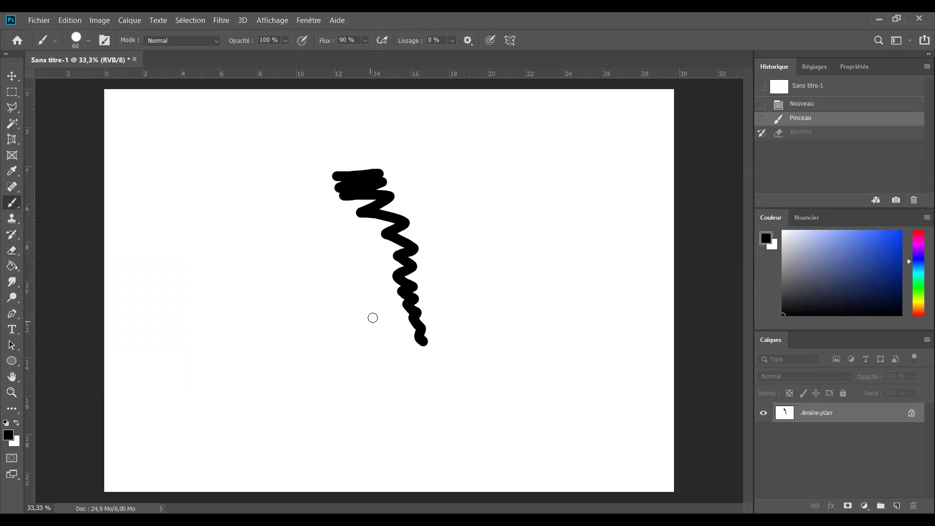
{"action": "key", "text": "e"}
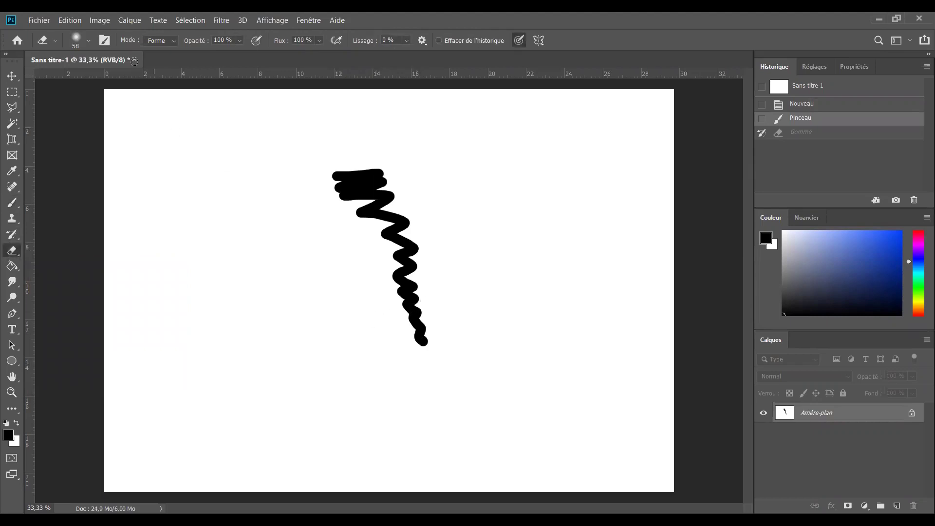
{"action": "mouse_move", "coordinate": [381, 169]}
{"action": "left_mouse_down"}
{"action": "mouse_move", "coordinate": [353, 195]}
{"action": "mouse_move", "coordinate": [372, 175]}
{"action": "mouse_move", "coordinate": [367, 229]}
{"action": "mouse_move", "coordinate": [409, 247]}
{"action": "left_mouse_up"}
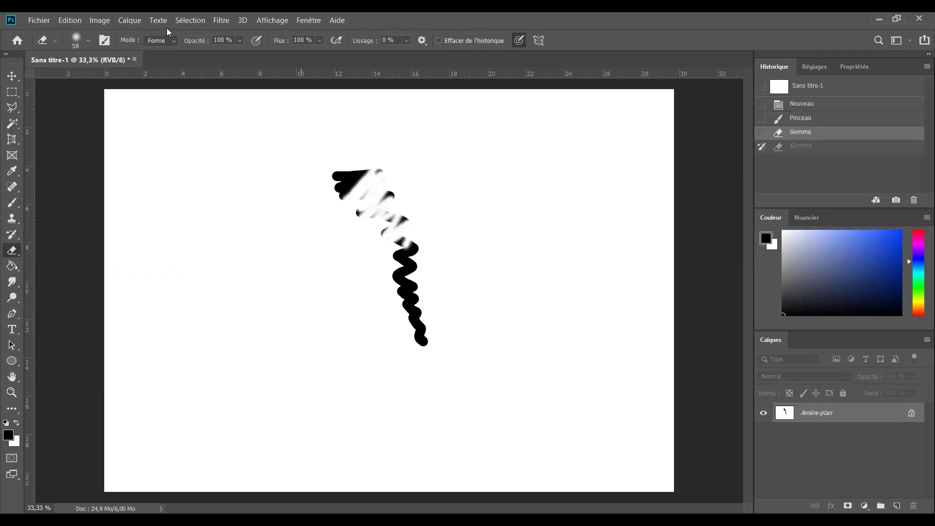
- Set the eraser size to 106 px and erase most of the remaining black at the zigzag's upper-left end
{"action": "left_click", "coordinate": [90, 42]}
{"action": "mouse_move", "coordinate": [152, 166]}
{"action": "left_mouse_down"}
{"action": "mouse_move", "coordinate": [153, 196]}
{"action": "mouse_move", "coordinate": [154, 160]}
{"action": "left_mouse_up"}
{"action": "left_click_drag", "start_coordinate": [94, 84], "coordinate": [104, 84]}
{"action": "mouse_move", "coordinate": [343, 188]}
{"action": "left_mouse_down"}
{"action": "mouse_move", "coordinate": [388, 164]}
{"action": "mouse_move", "coordinate": [331, 205]}
{"action": "left_mouse_up"}
- Set the eraser hardness to 100 % and erase the remaining marks at the zigzag's upper end
{"action": "left_click", "coordinate": [89, 41]}
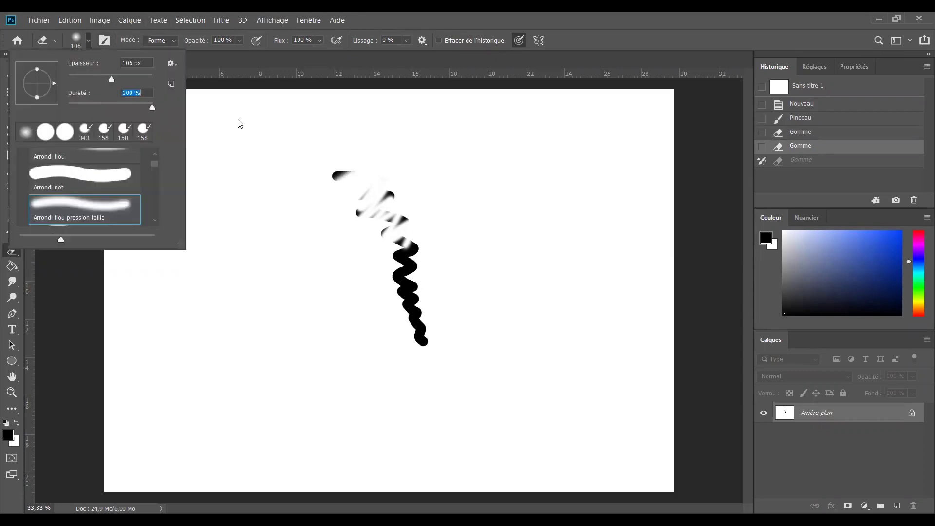
{"action": "left_click", "coordinate": [364, 165]}
{"action": "mouse_move", "coordinate": [364, 165]}
{"action": "left_mouse_down"}
{"action": "mouse_move", "coordinate": [402, 192]}
{"action": "mouse_move", "coordinate": [358, 228]}
{"action": "mouse_move", "coordinate": [382, 175]}
{"action": "left_mouse_up"}
- Choose the Les couleurs pastel à profusion brush preset and paint a short rough horizontal stroke across the remaining zigzag
{"action": "left_click", "coordinate": [89, 43]}
{"action": "left_click_drag", "start_coordinate": [155, 166], "coordinate": [156, 196]}
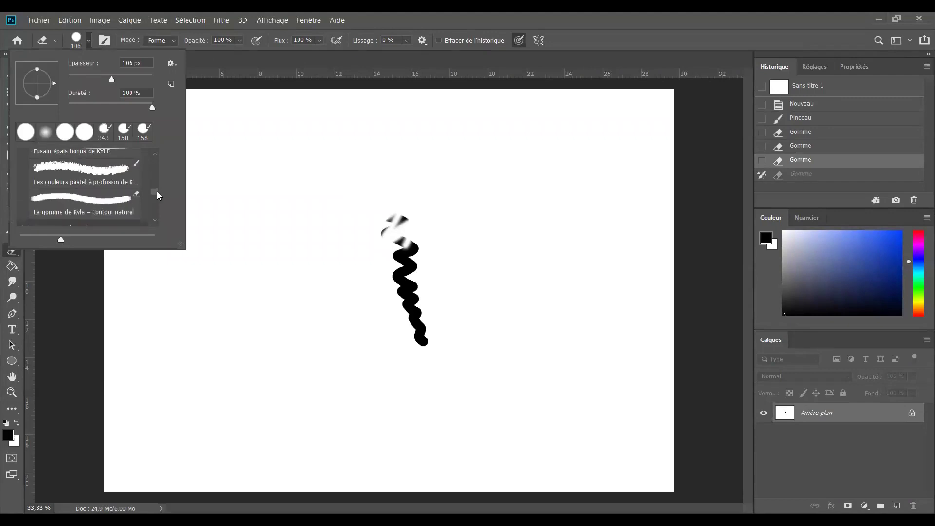
{"action": "left_click", "coordinate": [99, 171]}
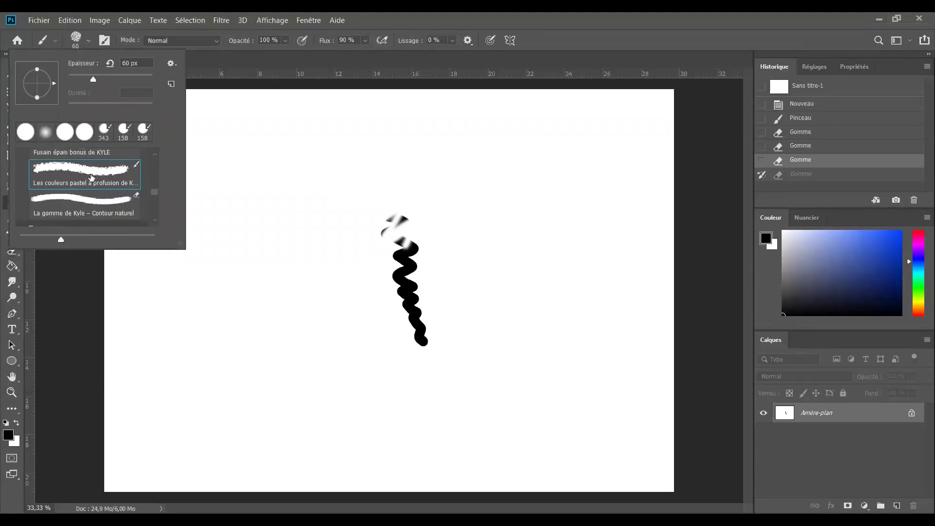
{"action": "left_click_drag", "start_coordinate": [422, 251], "coordinate": [372, 254]}
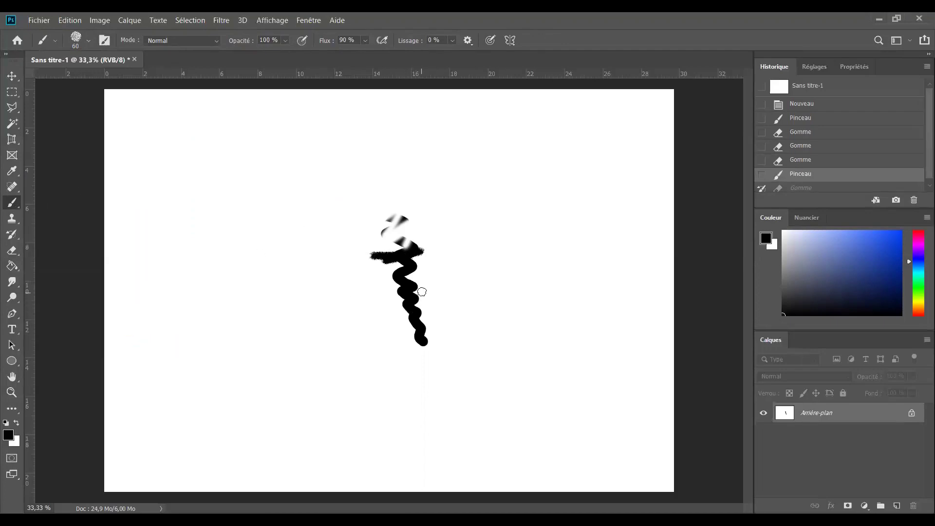
- Undo the pastel stroke, all the erasures and the zigzag to clear the canvas
{"action": "key", "text": "ctrl+z"}
{"action": "key", "text": "ctrl+z"}
{"action": "key", "text": "ctrl+z"}
{"action": "key", "text": "ctrl+z"}
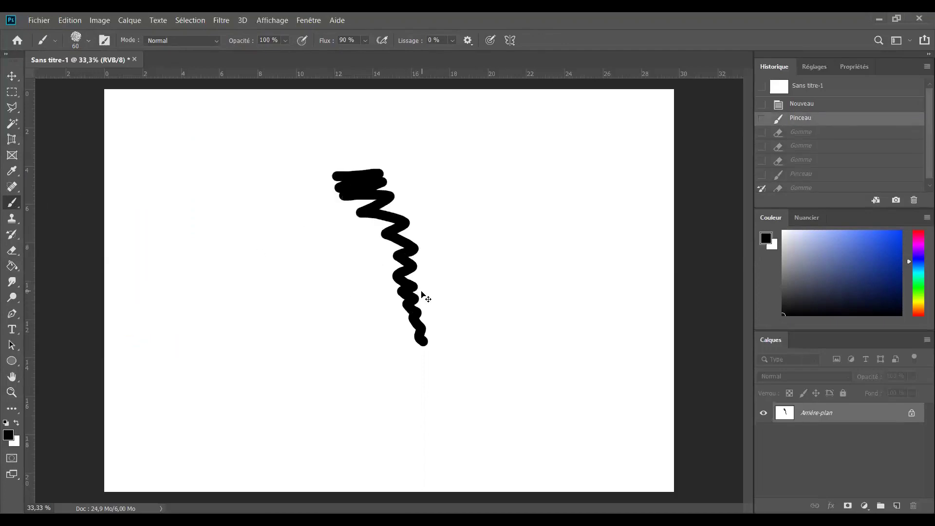
{"action": "key", "text": "ctrl+z"}
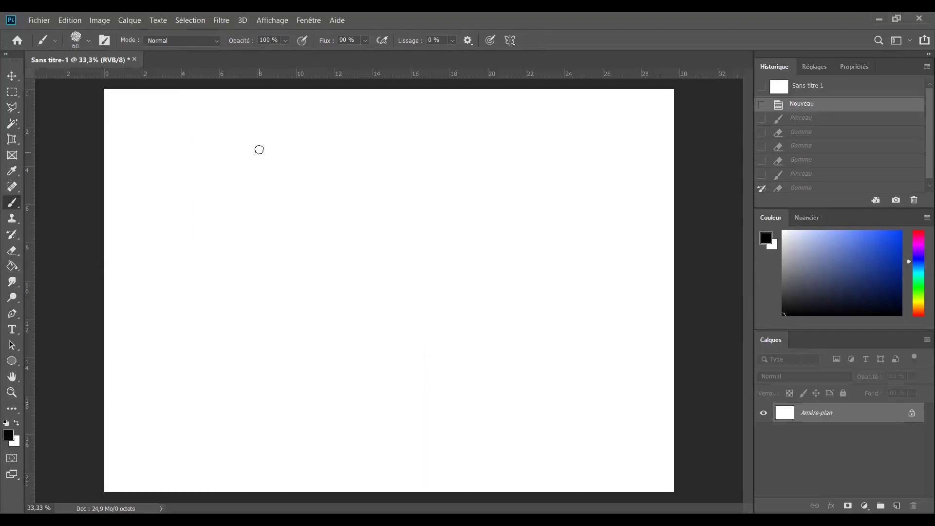